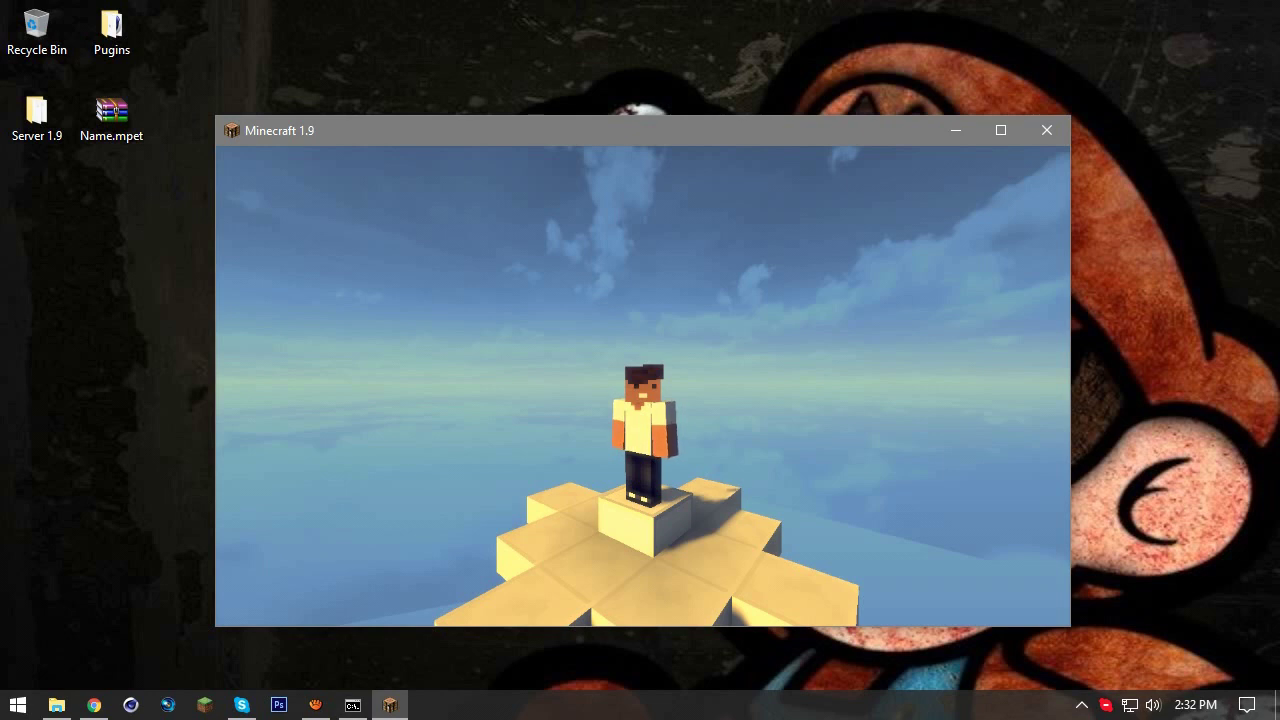
- Open the Minecraft chat line so the mouse is released from the game
{"action": "key", "text": "t"}
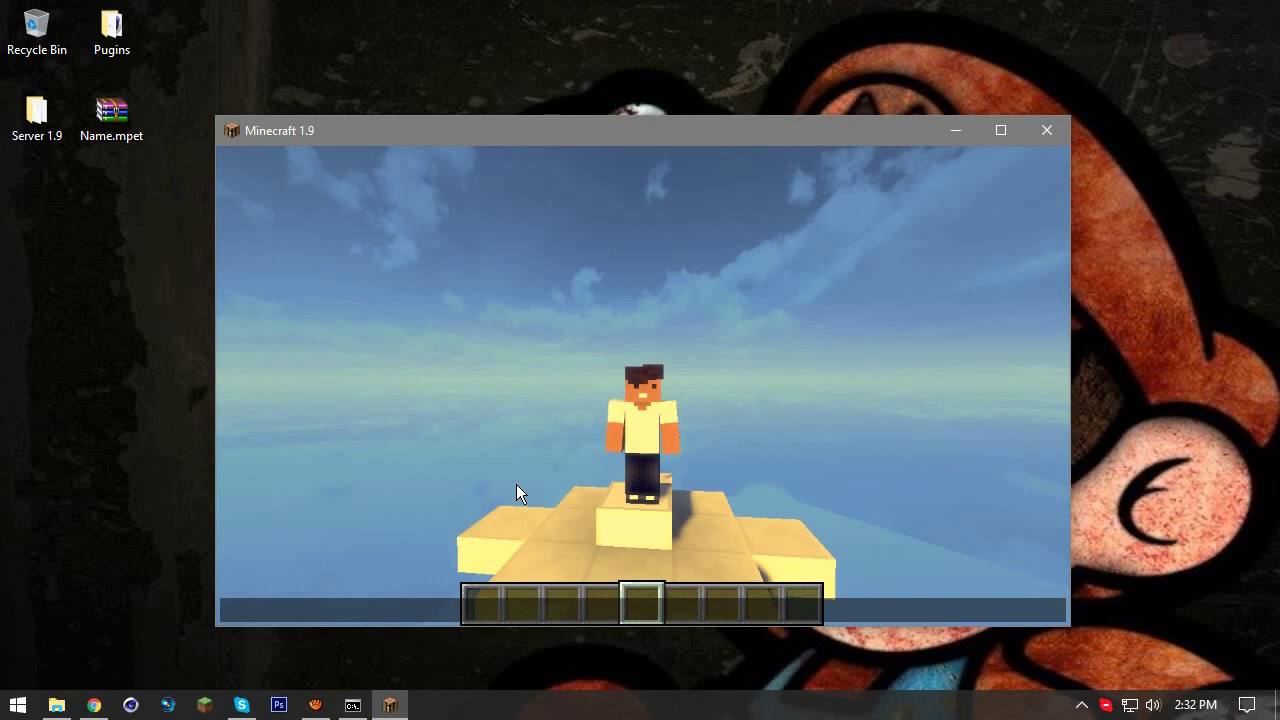
- Minimize Minecraft and move the Name.mpet icon on the desktop
{"action": "left_click", "coordinate": [116, 122]}
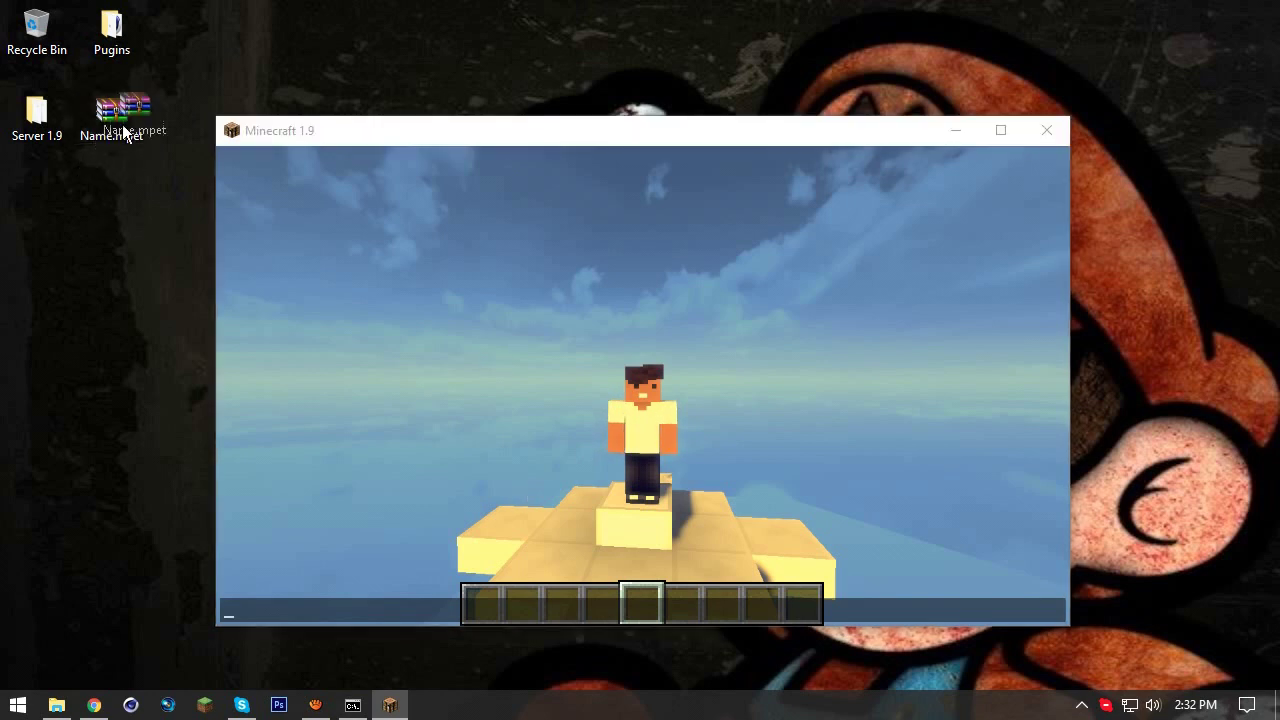
{"action": "left_click", "coordinate": [957, 130]}
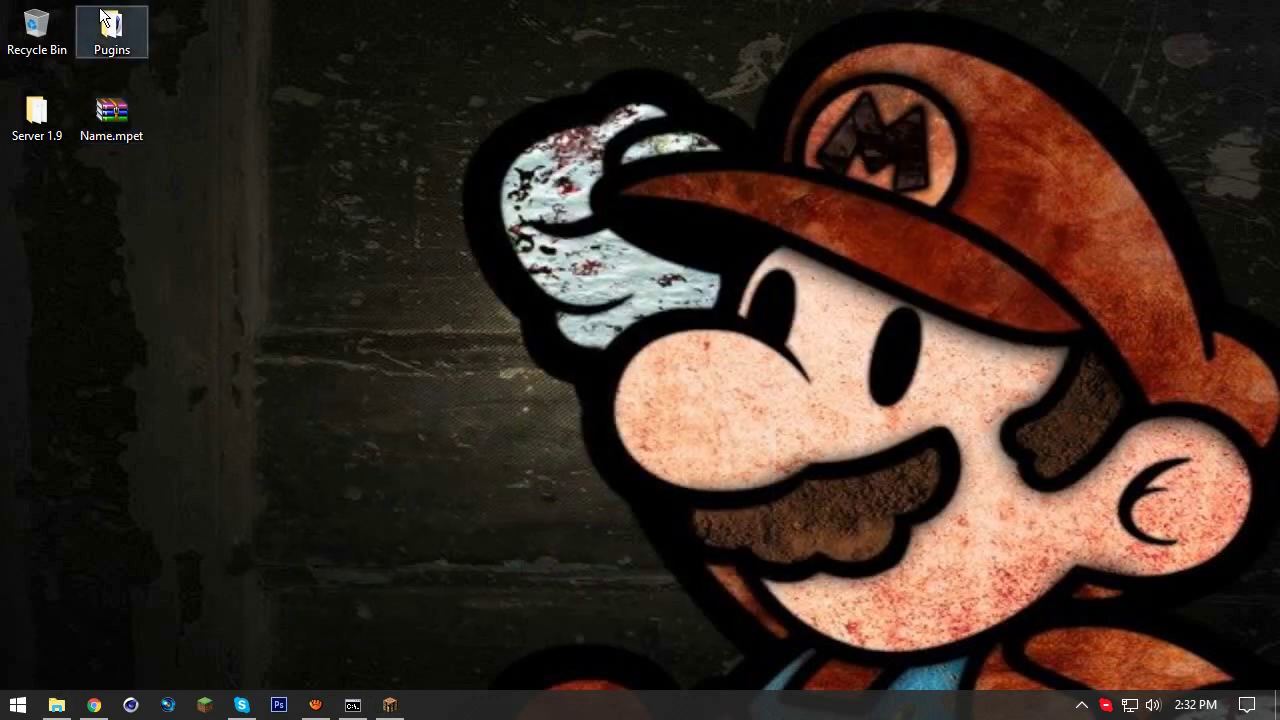
{"action": "left_click_drag", "start_coordinate": [98, 102], "coordinate": [176, 286]}
{"action": "left_click_drag", "start_coordinate": [323, 383], "coordinate": [116, 148]}
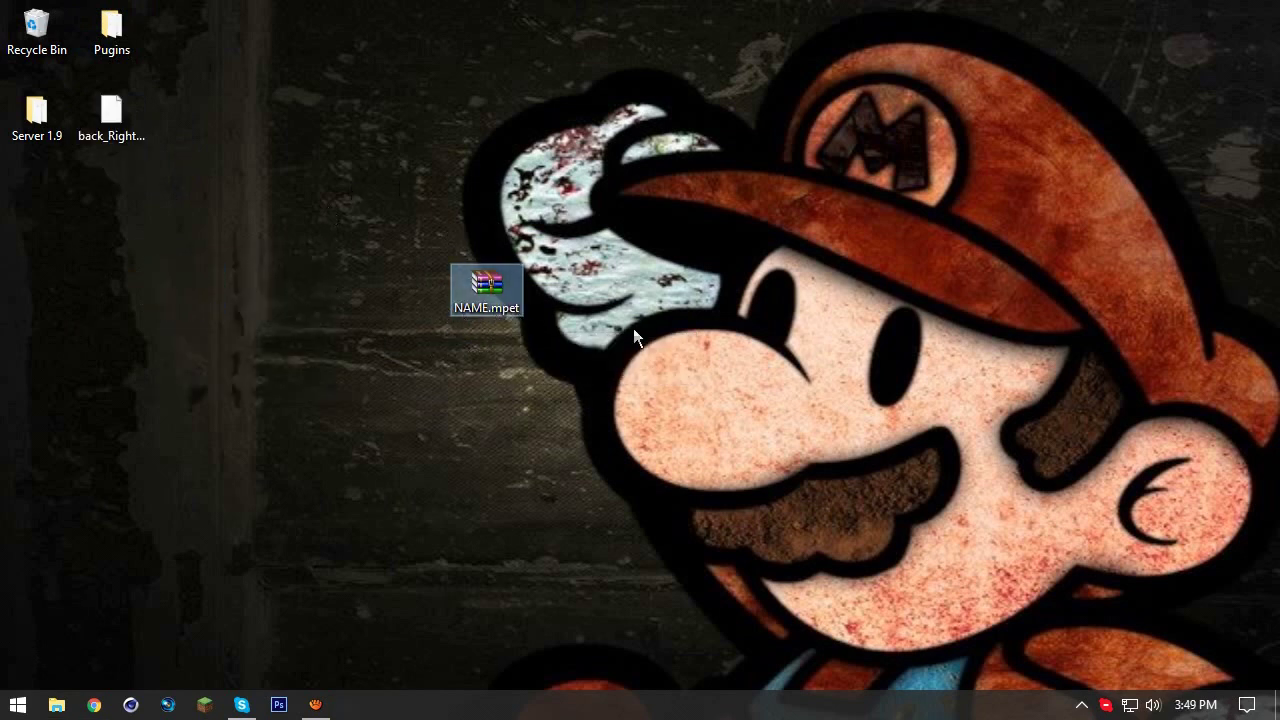
- Set Name.mpet to open with WinRAR.exe, chosen from the apps on this PC
{"action": "right_click", "coordinate": [500, 286]}
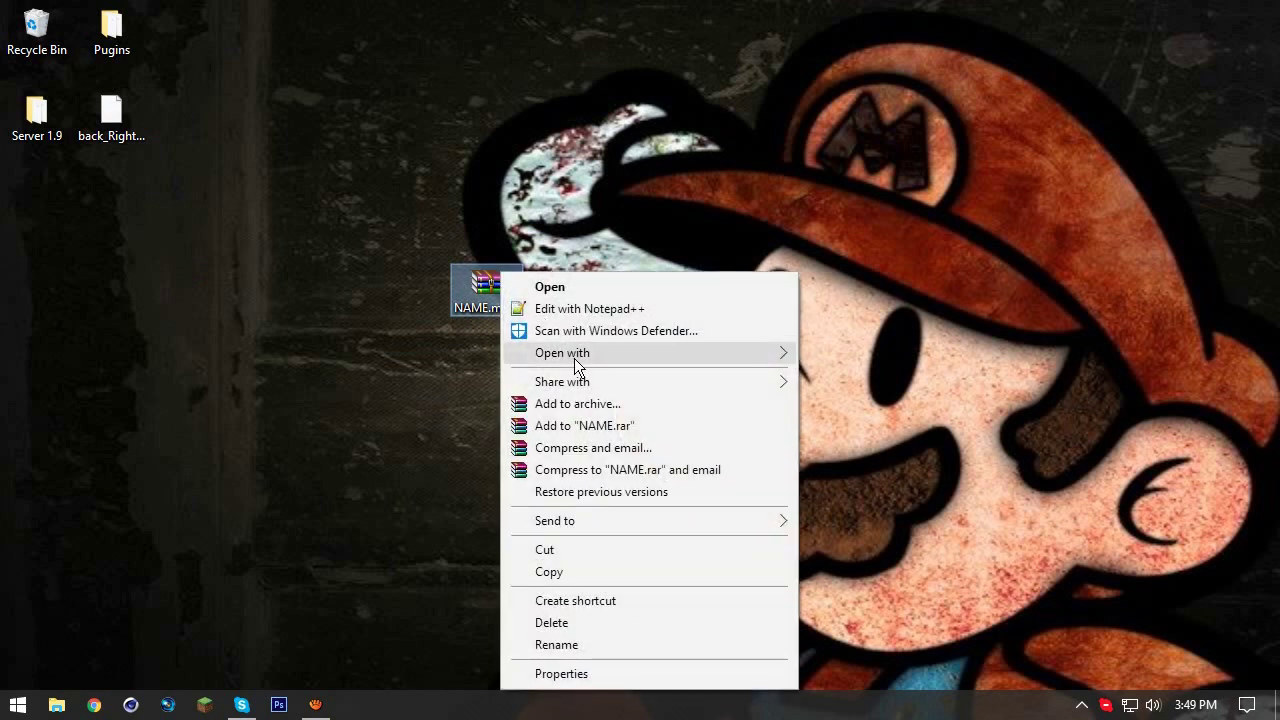
{"action": "mouse_move", "coordinate": [585, 355]}
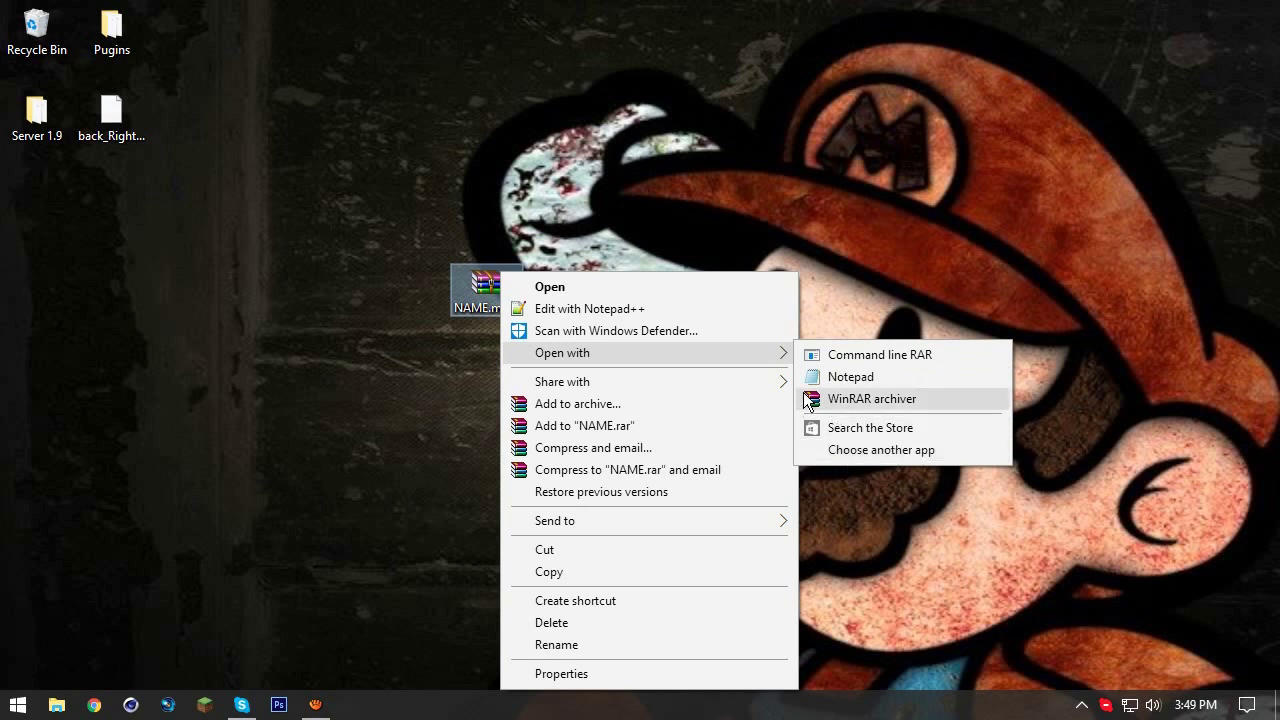
{"action": "mouse_move", "coordinate": [786, 352]}
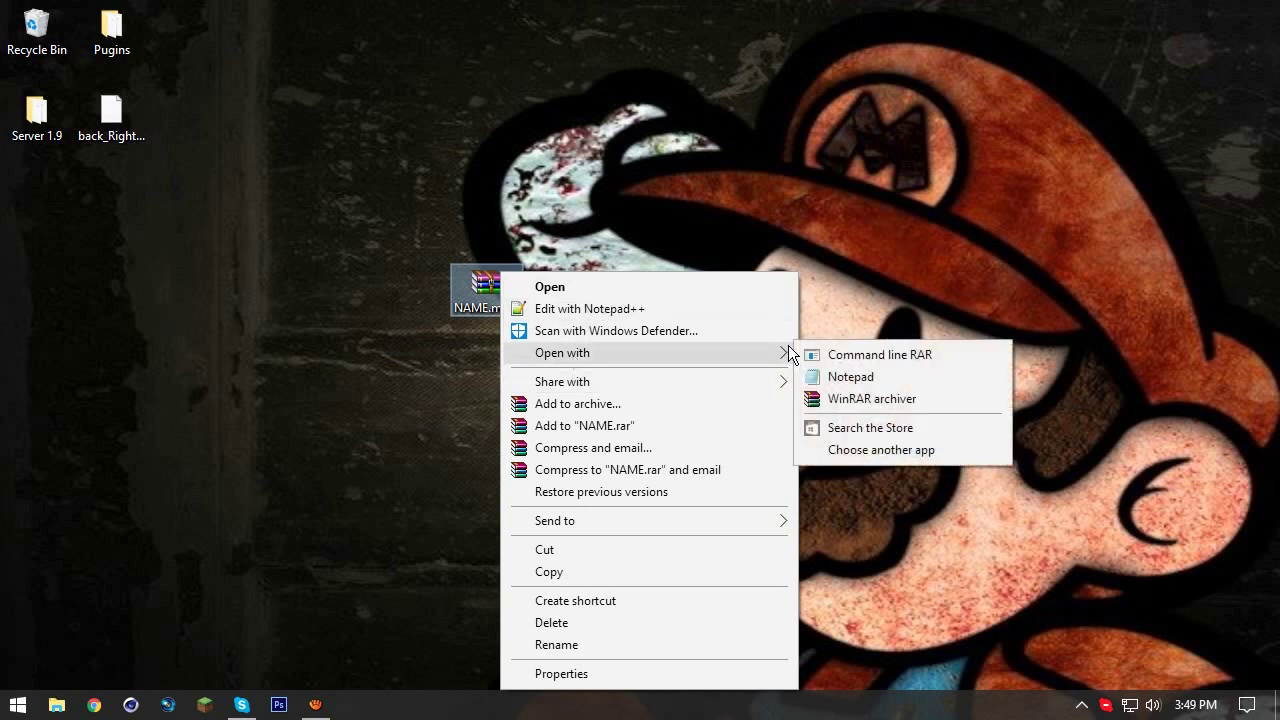
{"action": "left_click", "coordinate": [850, 450]}
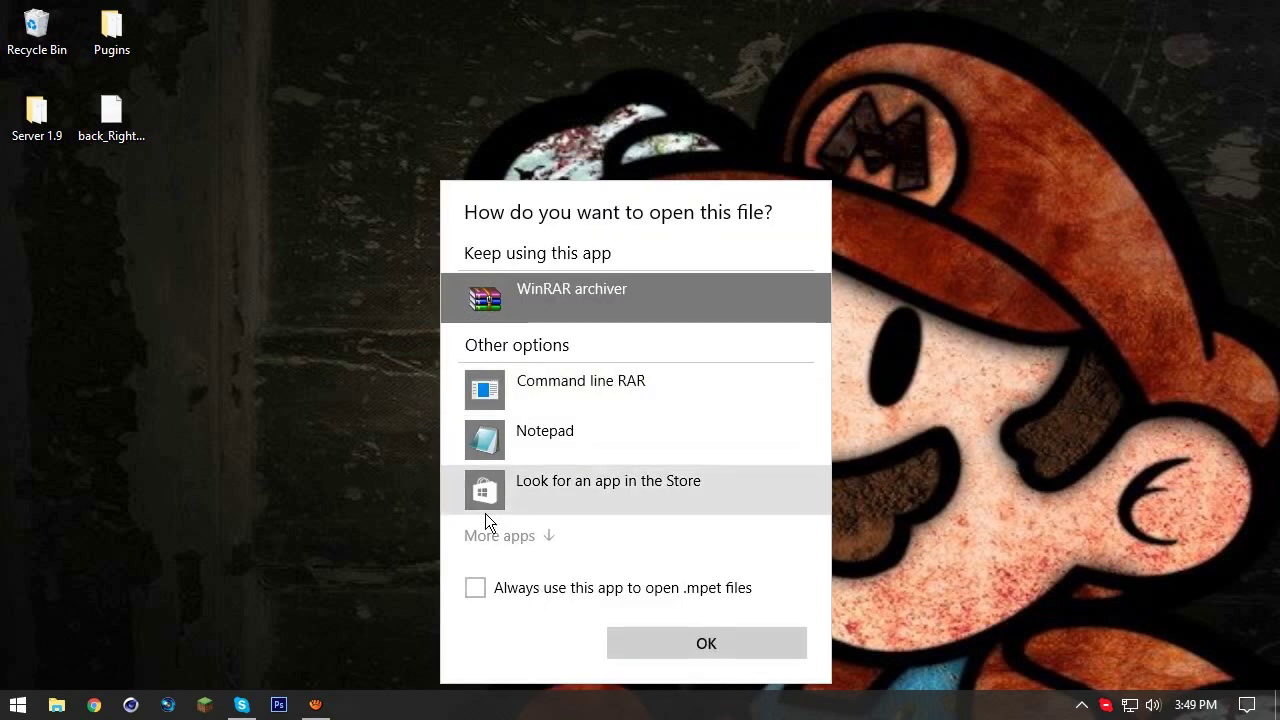
{"action": "left_click", "coordinate": [521, 538]}
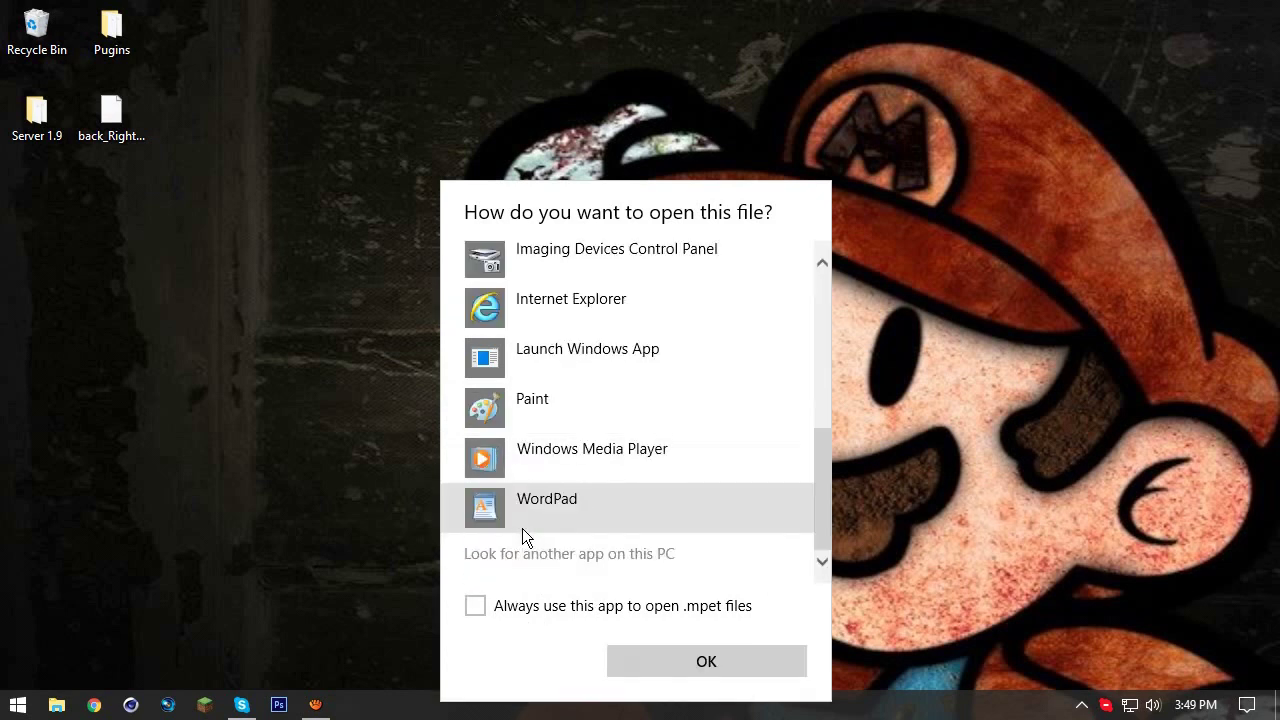
{"action": "left_click", "coordinate": [485, 553]}
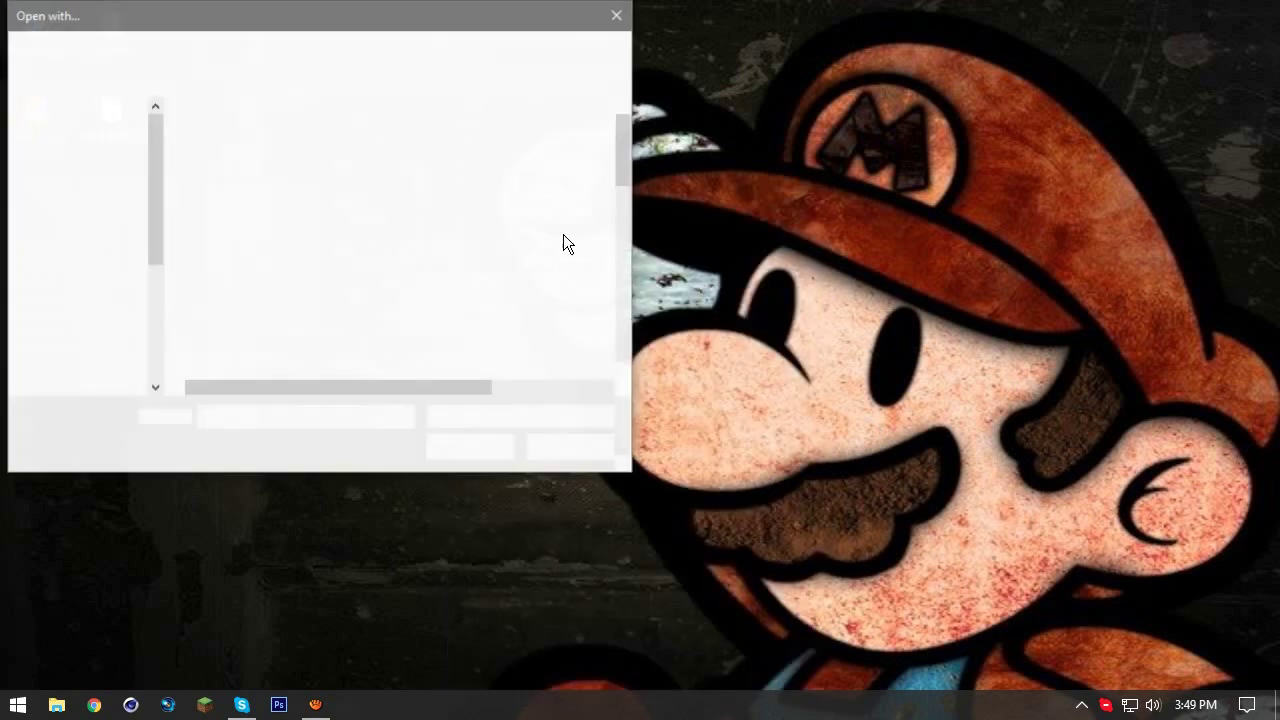
{"action": "scroll", "coordinate": [283, 335], "scroll_direction": "down", "scroll_amount": 8}
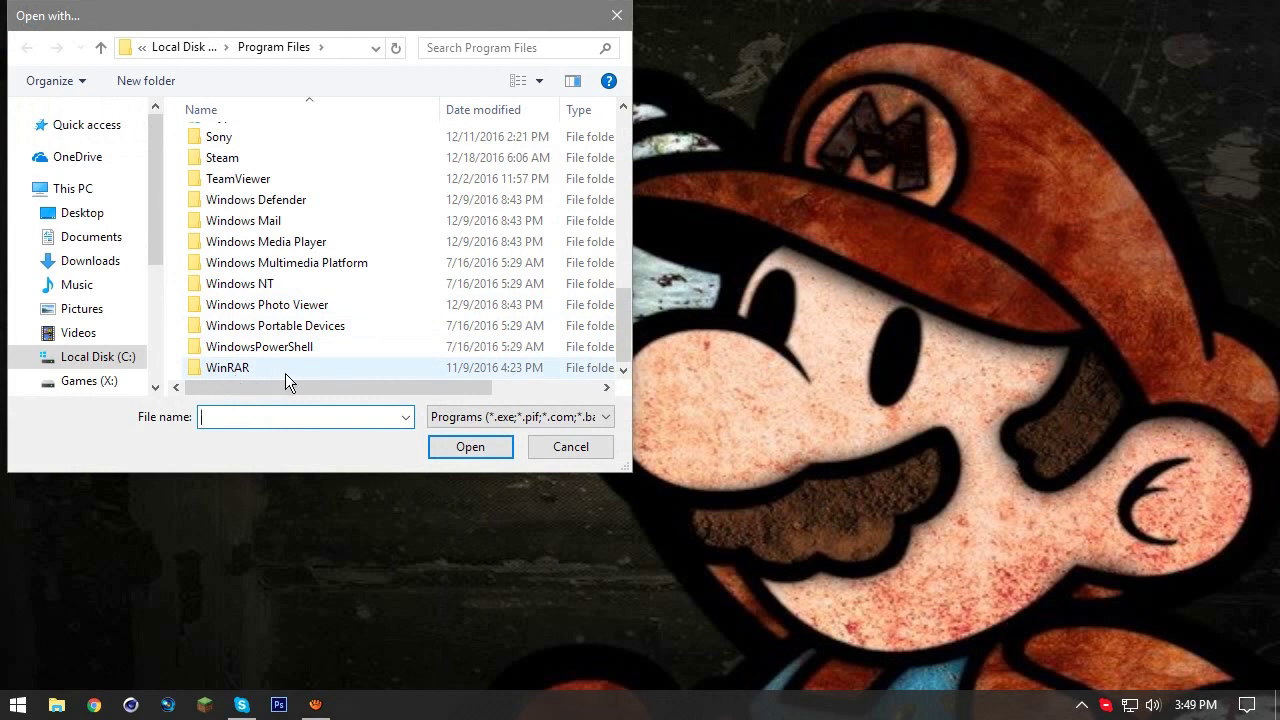
{"action": "double_click", "coordinate": [278, 369]}
{"action": "left_click", "coordinate": [224, 203]}
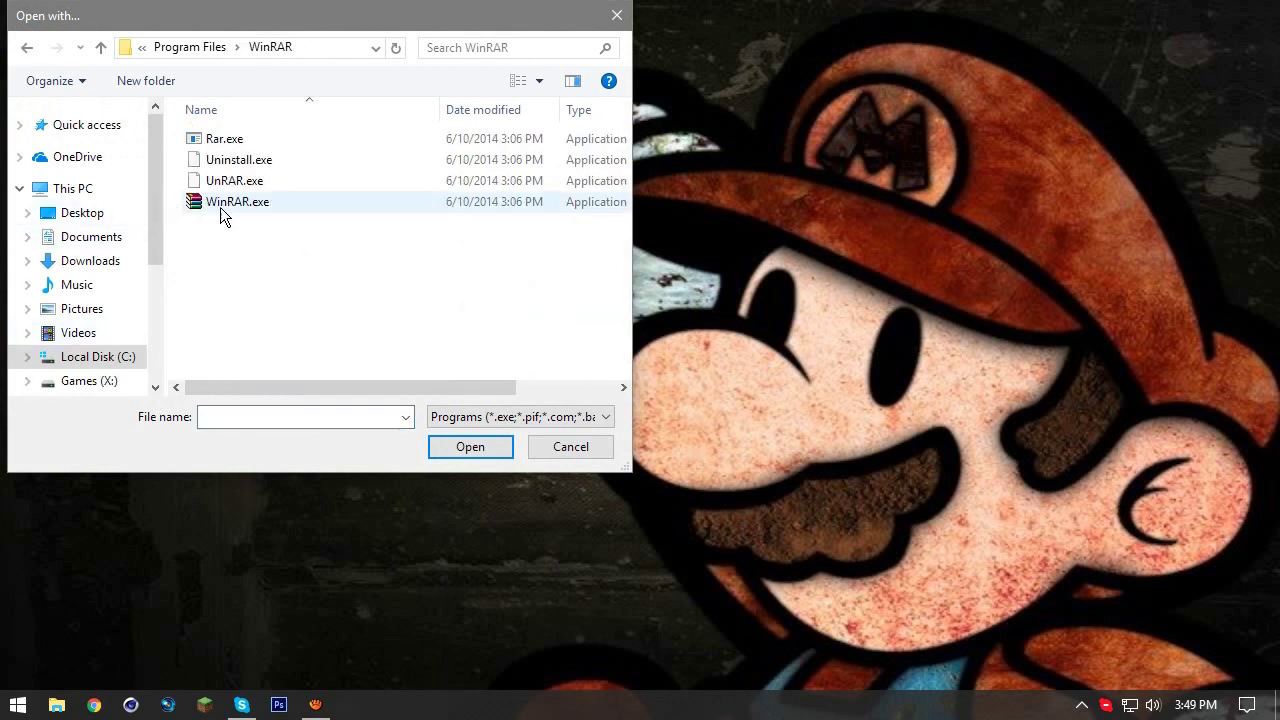
{"action": "left_click", "coordinate": [455, 450]}
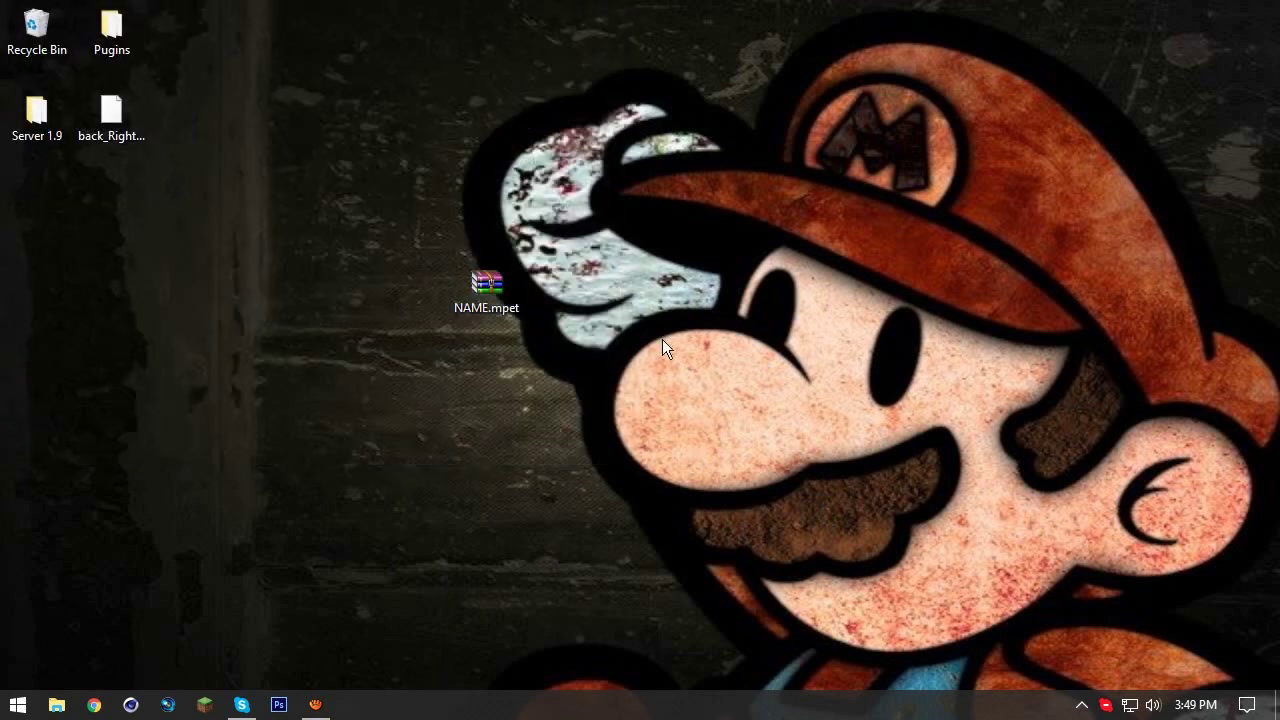
{"action": "left_click_drag", "start_coordinate": [186, 283], "coordinate": [117, 122]}
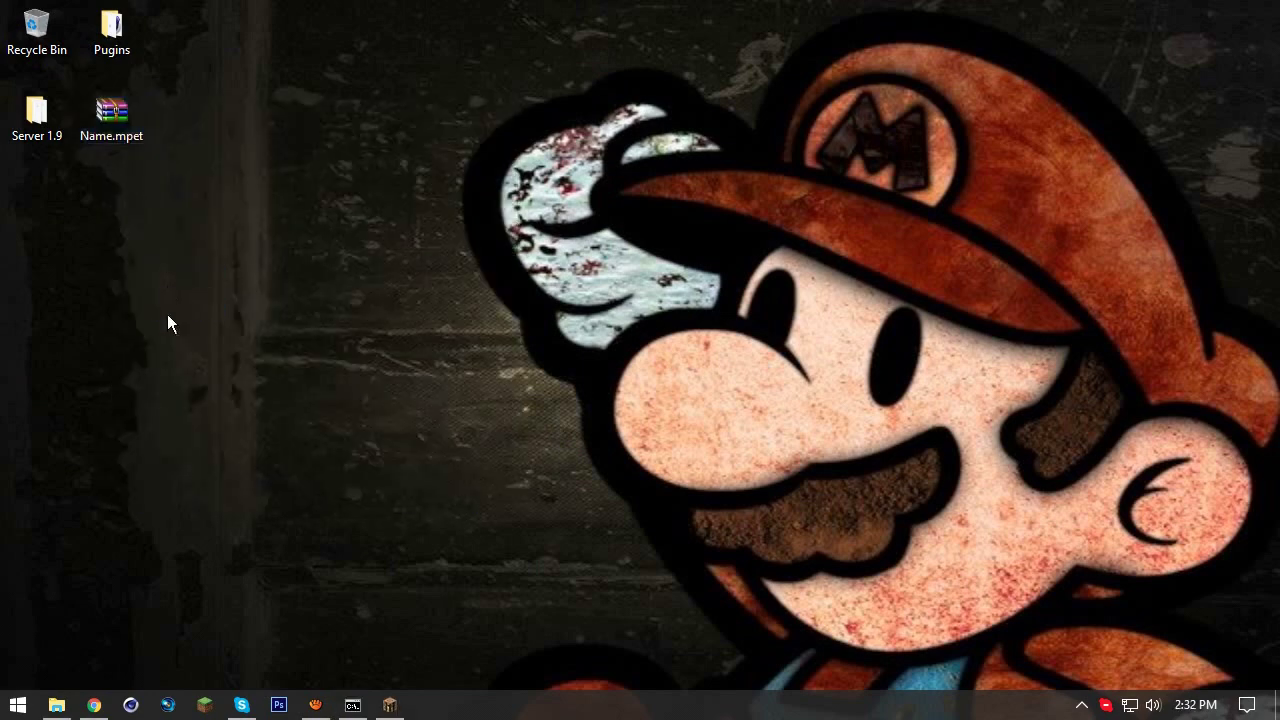
- Bring up Armorstand Positioner in Chrome, orbit the grid, and focus the Block/item id field
{"action": "left_click", "coordinate": [93, 705]}
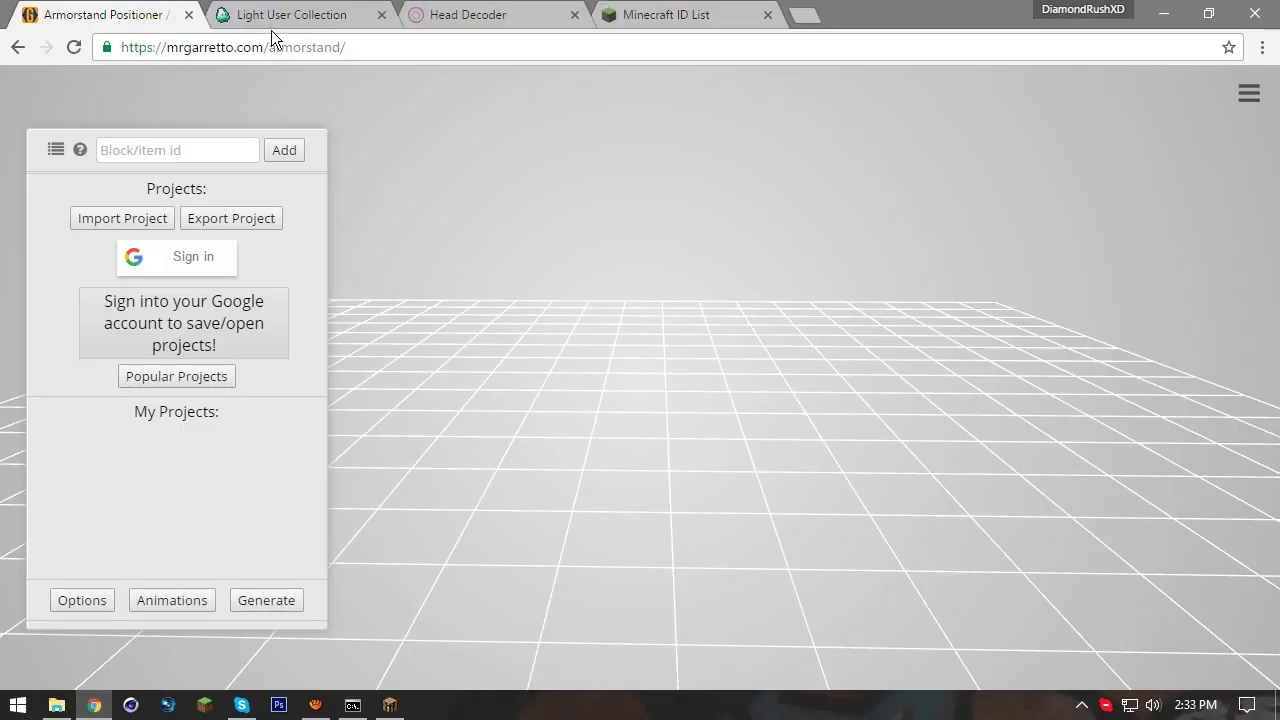
{"action": "left_click_drag", "start_coordinate": [542, 254], "coordinate": [590, 218]}
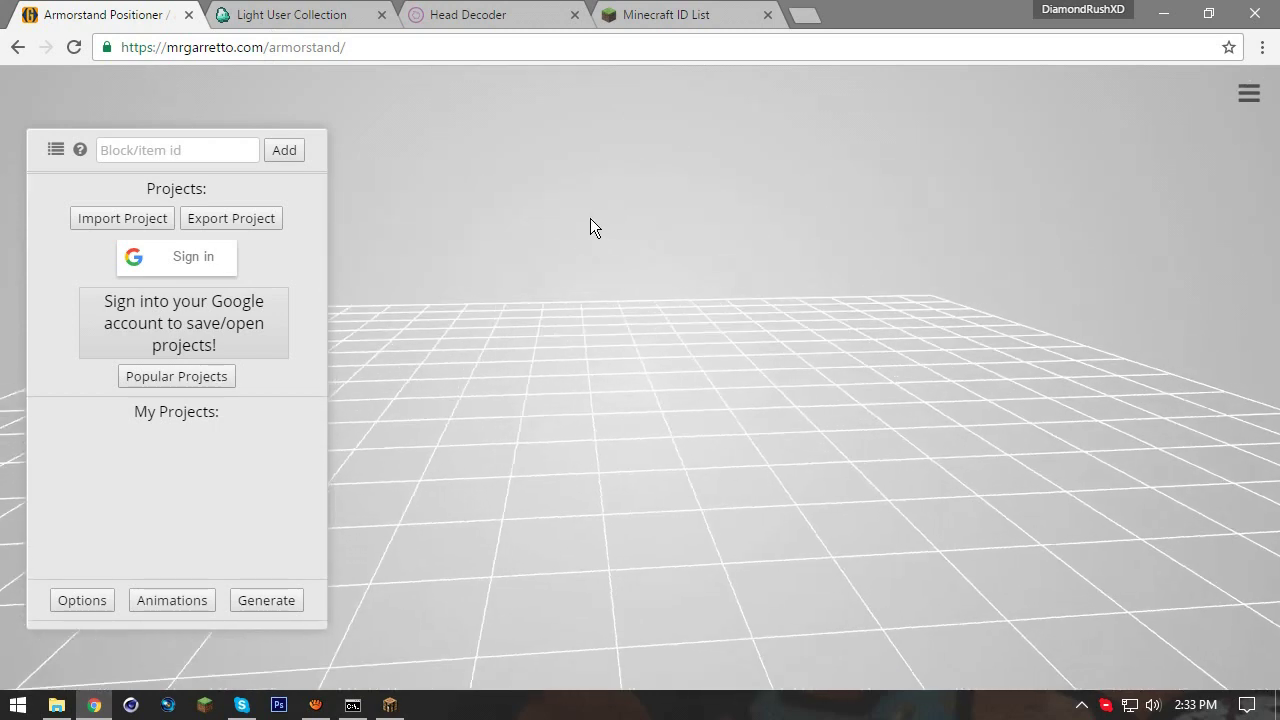
{"action": "left_click", "coordinate": [175, 154]}
- Add an armorstand, make it invisible, and put stone in its Head Slot
{"action": "type", "text": "armorstand"}
{"action": "left_click", "coordinate": [280, 152]}
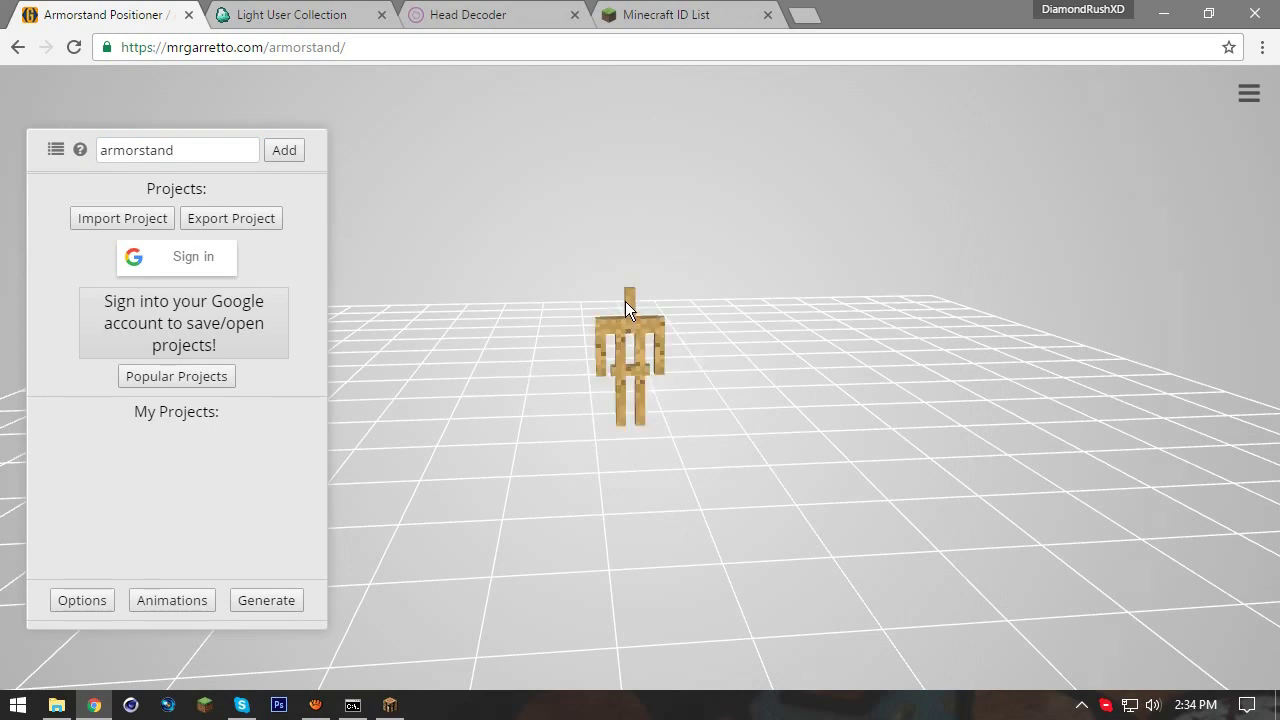
{"action": "left_click", "coordinate": [632, 302]}
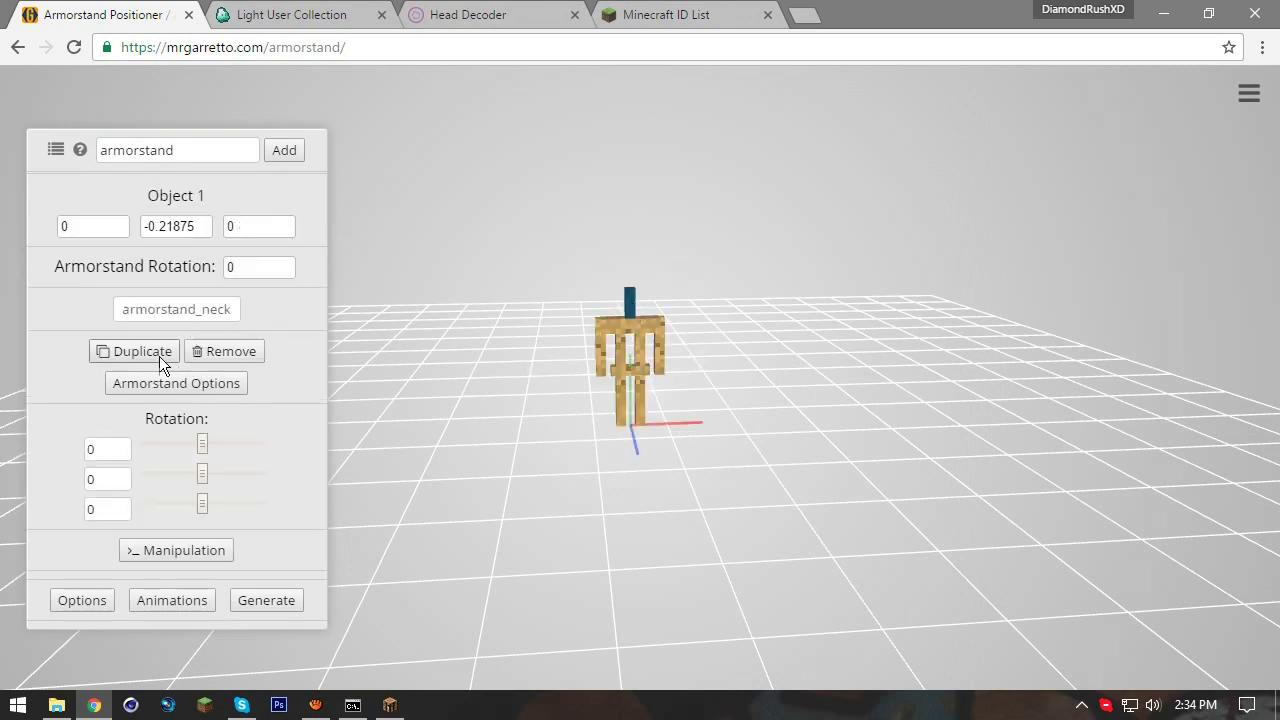
{"action": "left_click", "coordinate": [186, 390]}
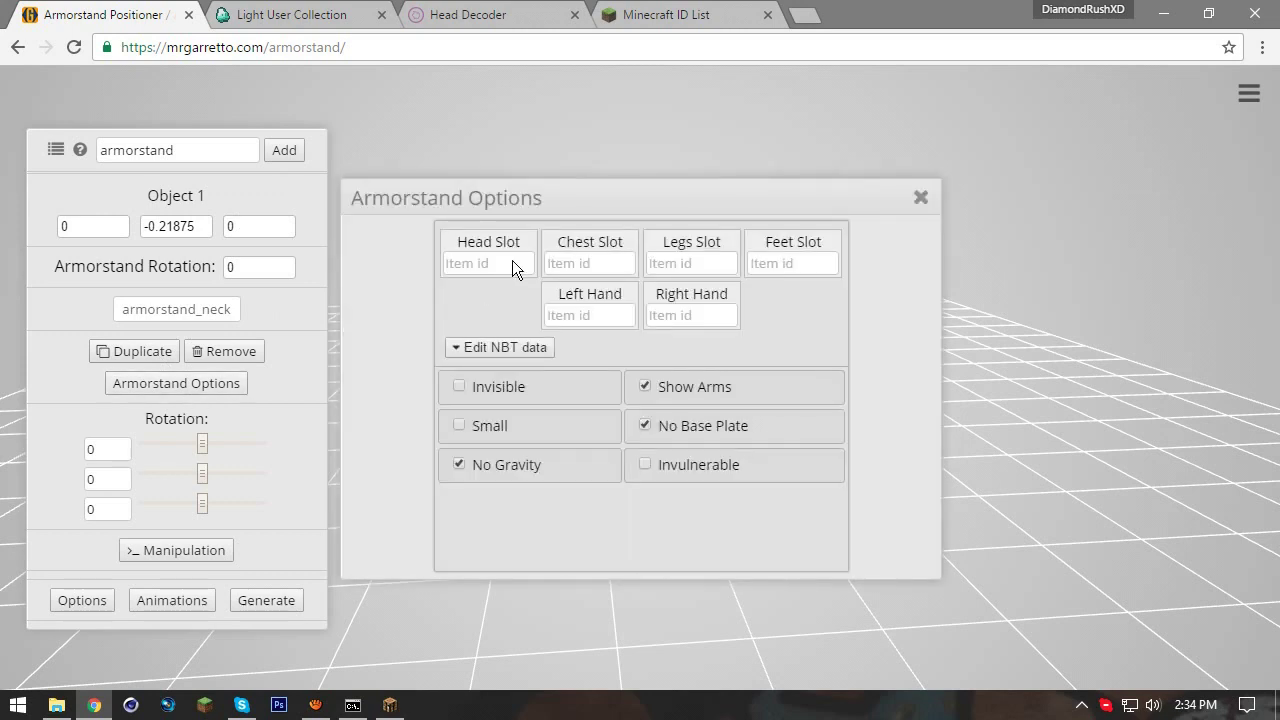
{"action": "left_click", "coordinate": [515, 262]}
{"action": "left_click", "coordinate": [452, 392]}
{"action": "type", "text": "stone"}
{"action": "left_click", "coordinate": [916, 202]}
{"action": "left_click", "coordinate": [919, 199]}
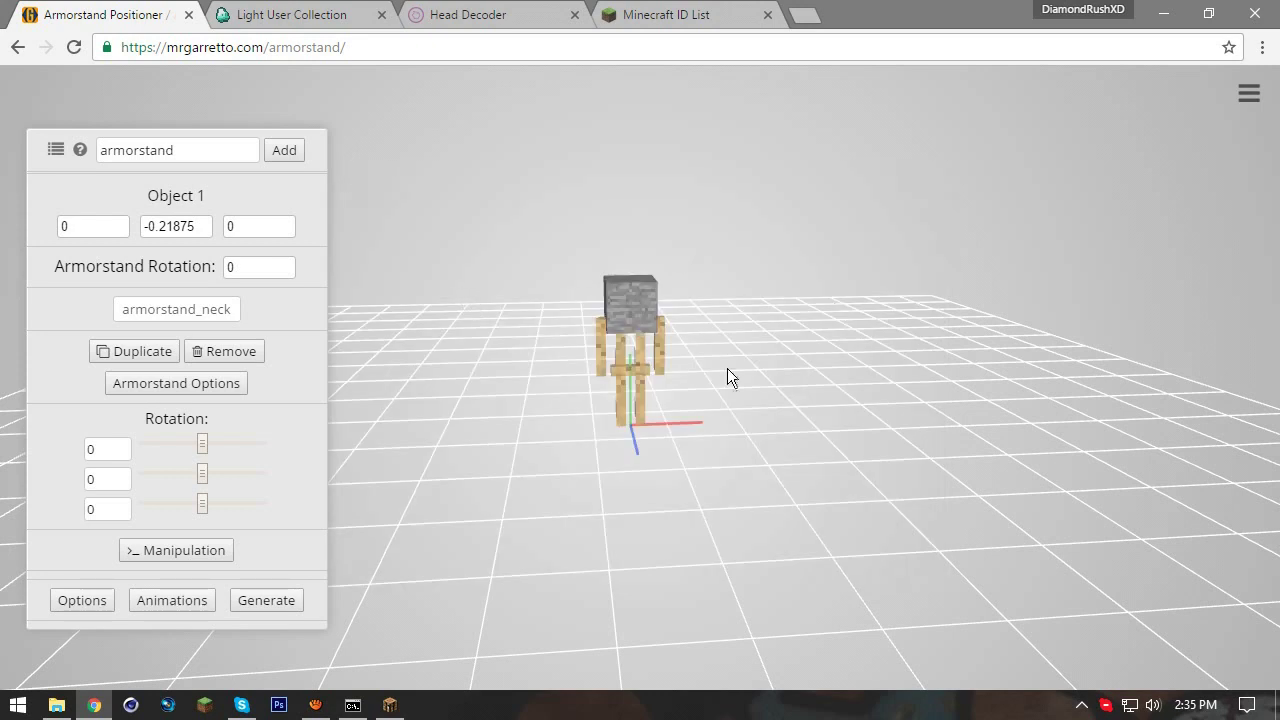
- Add a second invisible armor stand and nudge the selected stand up to Y -1.03125
{"action": "left_click", "coordinate": [681, 401]}
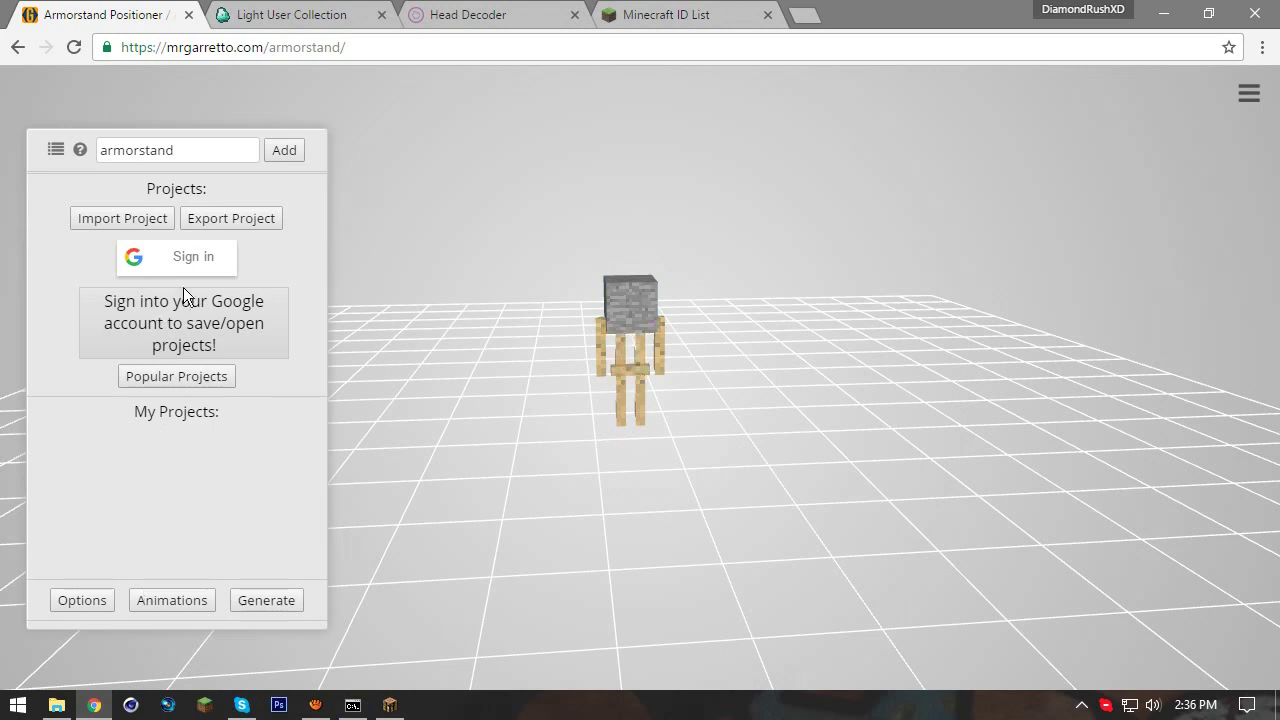
{"action": "left_click", "coordinate": [283, 151]}
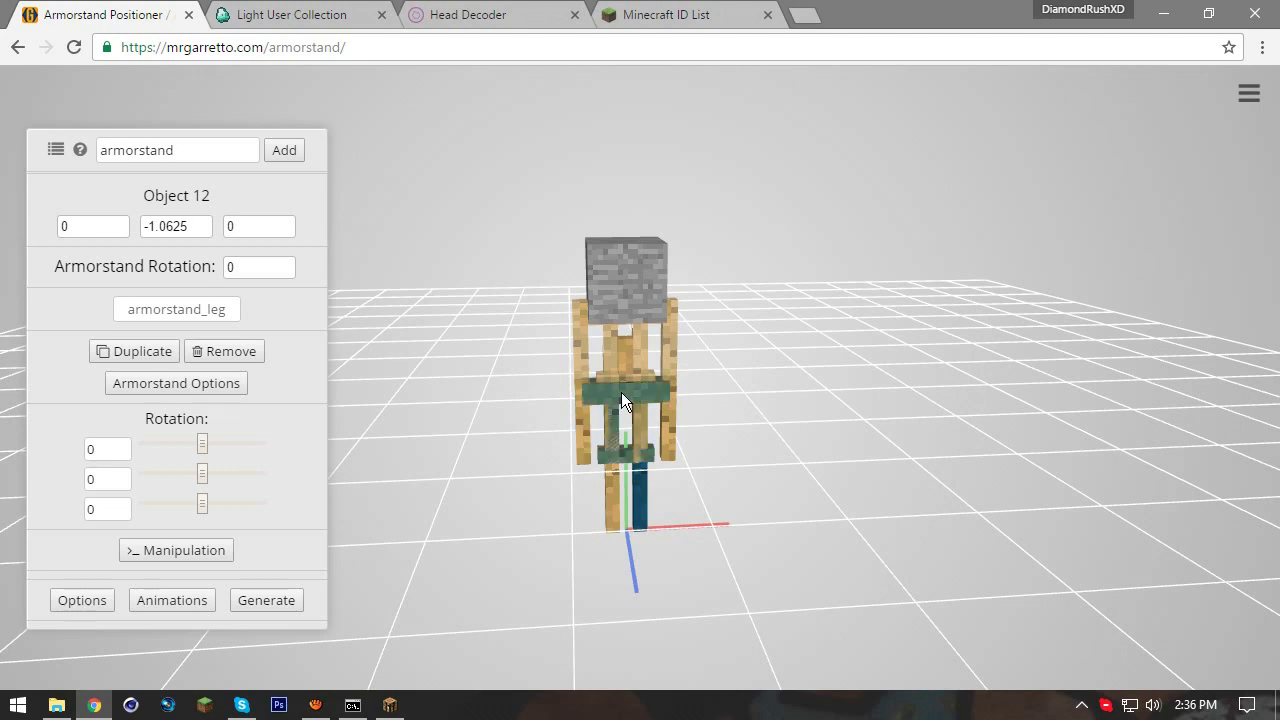
{"action": "left_click", "coordinate": [153, 384]}
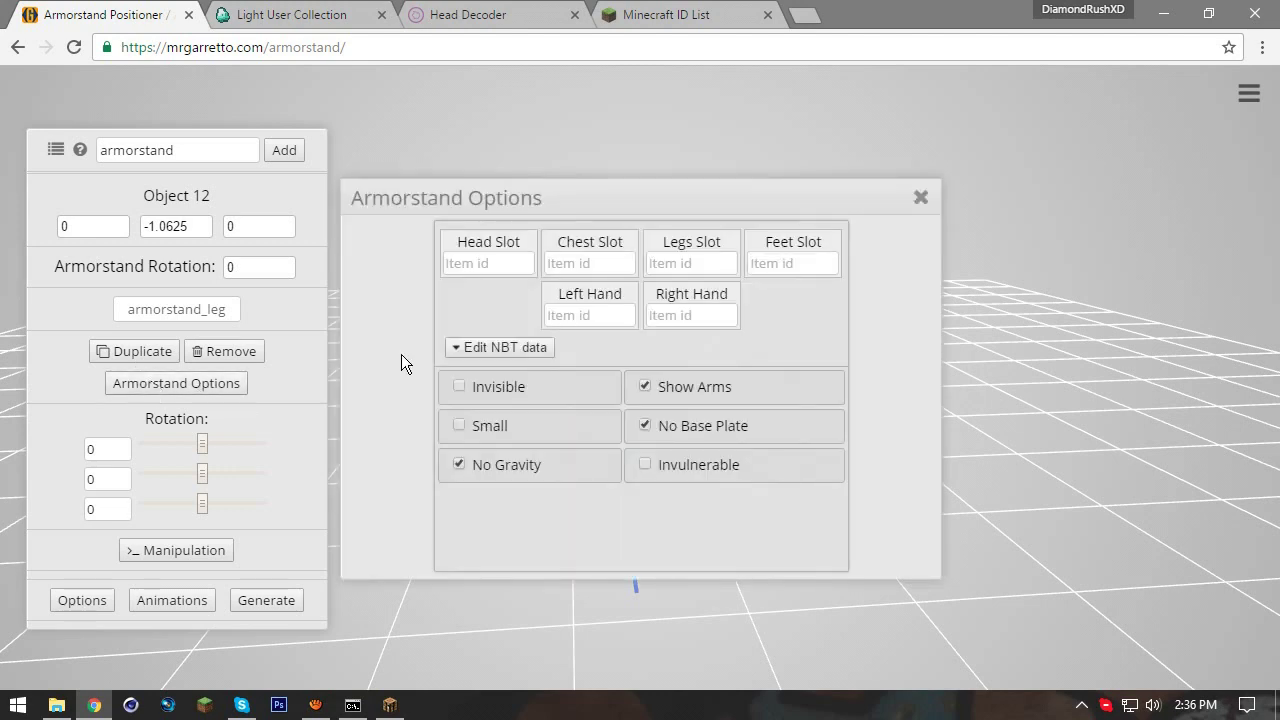
{"action": "left_click", "coordinate": [500, 270]}
{"action": "left_click", "coordinate": [458, 386]}
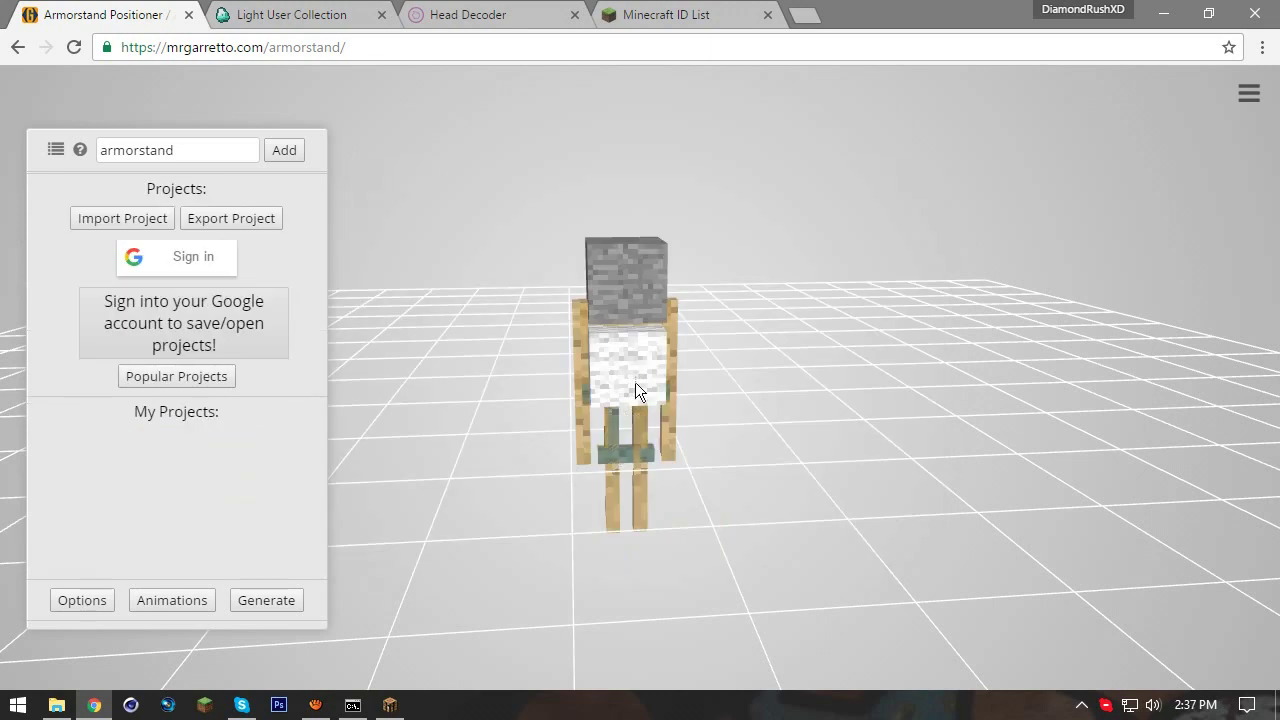
{"action": "left_click", "coordinate": [638, 442]}
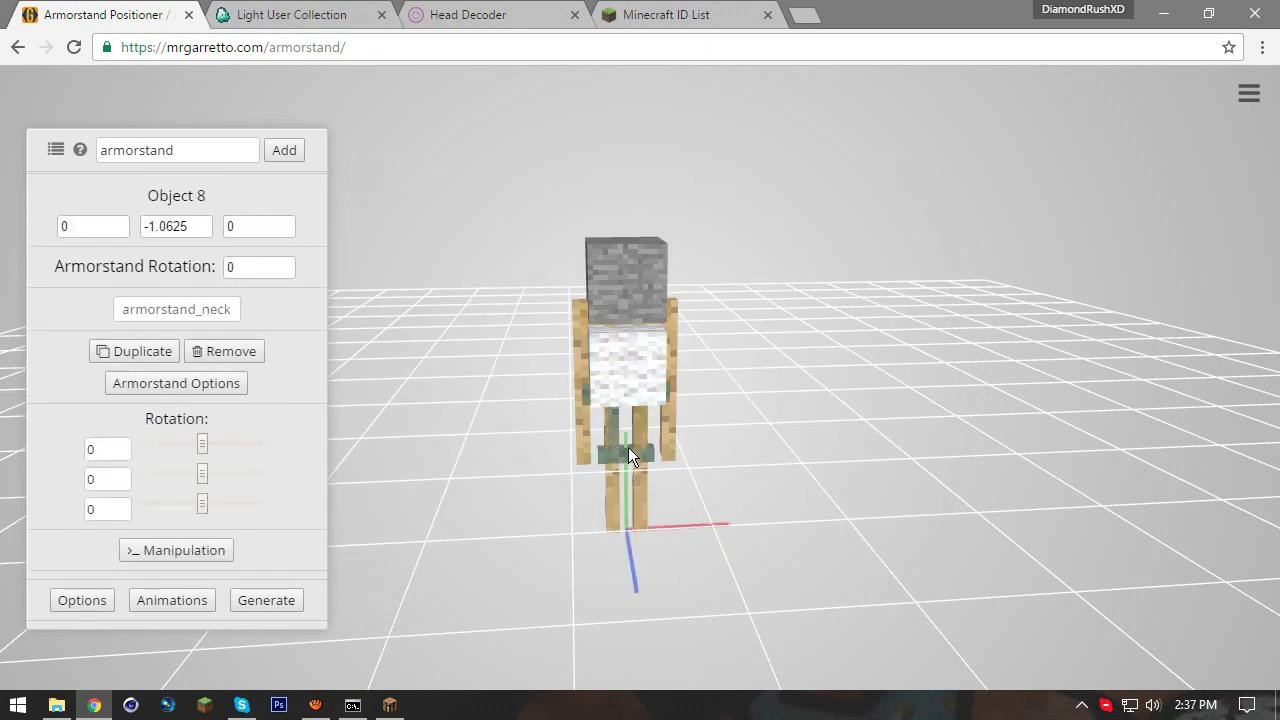
{"action": "left_click_drag", "start_coordinate": [630, 438], "coordinate": [627, 428]}
- Give the second armor stand a wool:15 Head Slot and tick Small
{"action": "left_click", "coordinate": [899, 289]}
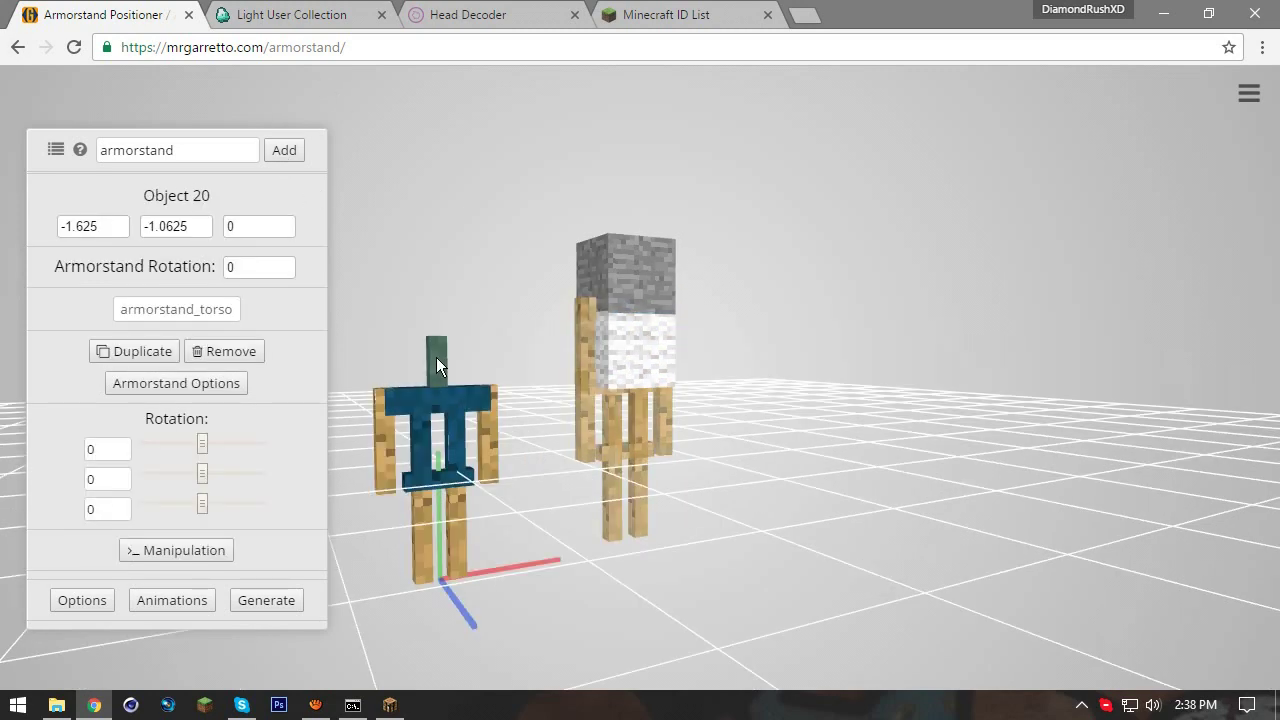
{"action": "left_click", "coordinate": [435, 358]}
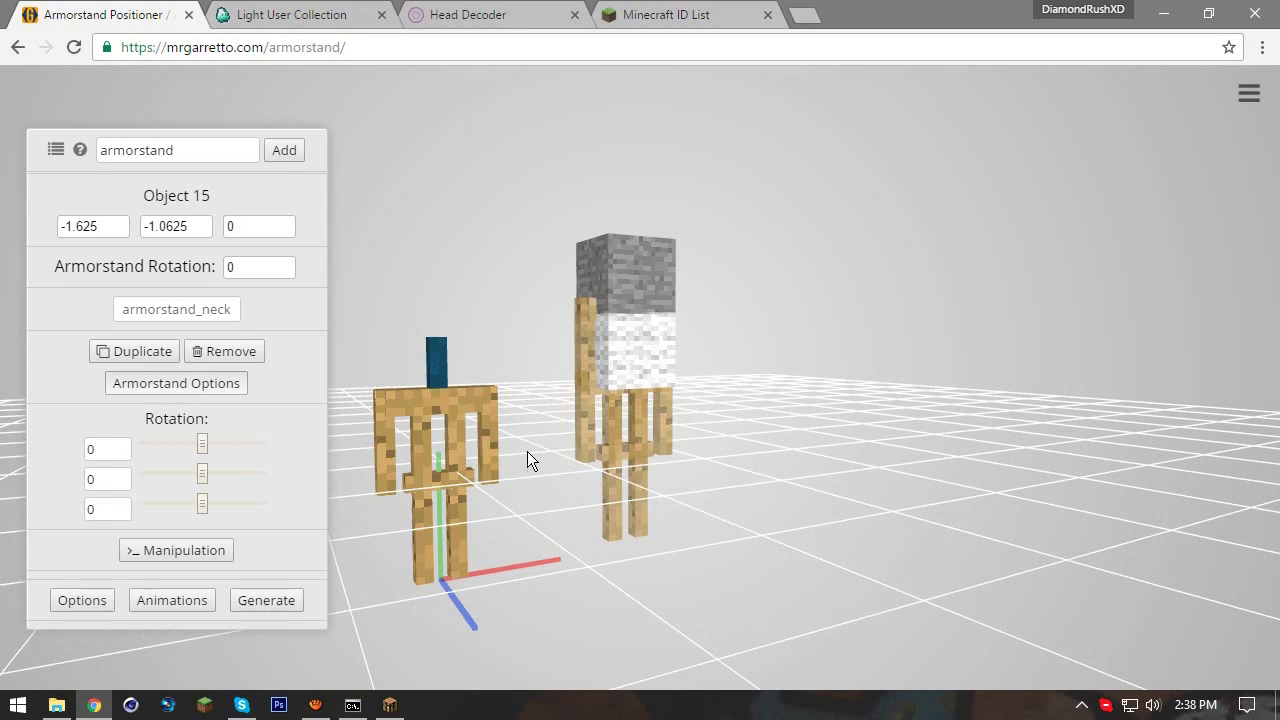
{"action": "left_click", "coordinate": [176, 383]}
{"action": "left_click", "coordinate": [523, 262]}
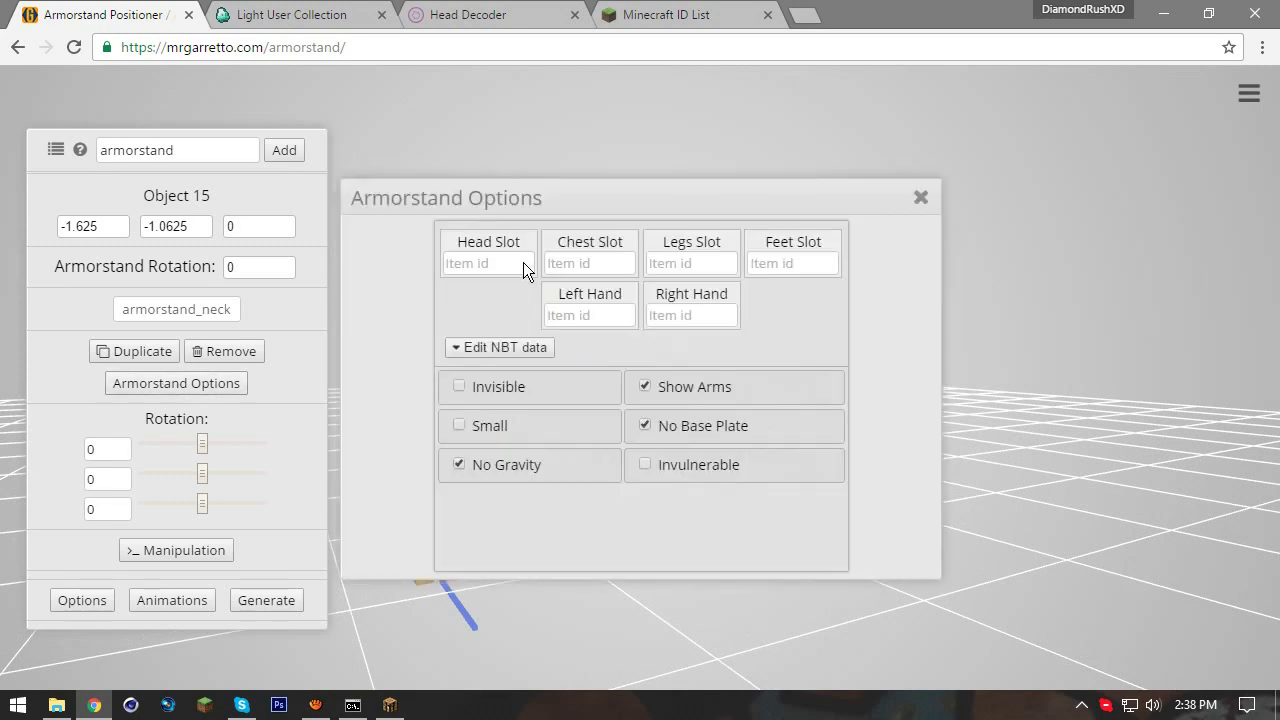
{"action": "type", "text": "wool:151"}
{"action": "key", "text": "BackSpace"}
{"action": "left_click", "coordinate": [340, 461]}
{"action": "left_click", "coordinate": [458, 428]}
{"action": "left_click", "coordinate": [920, 197]}
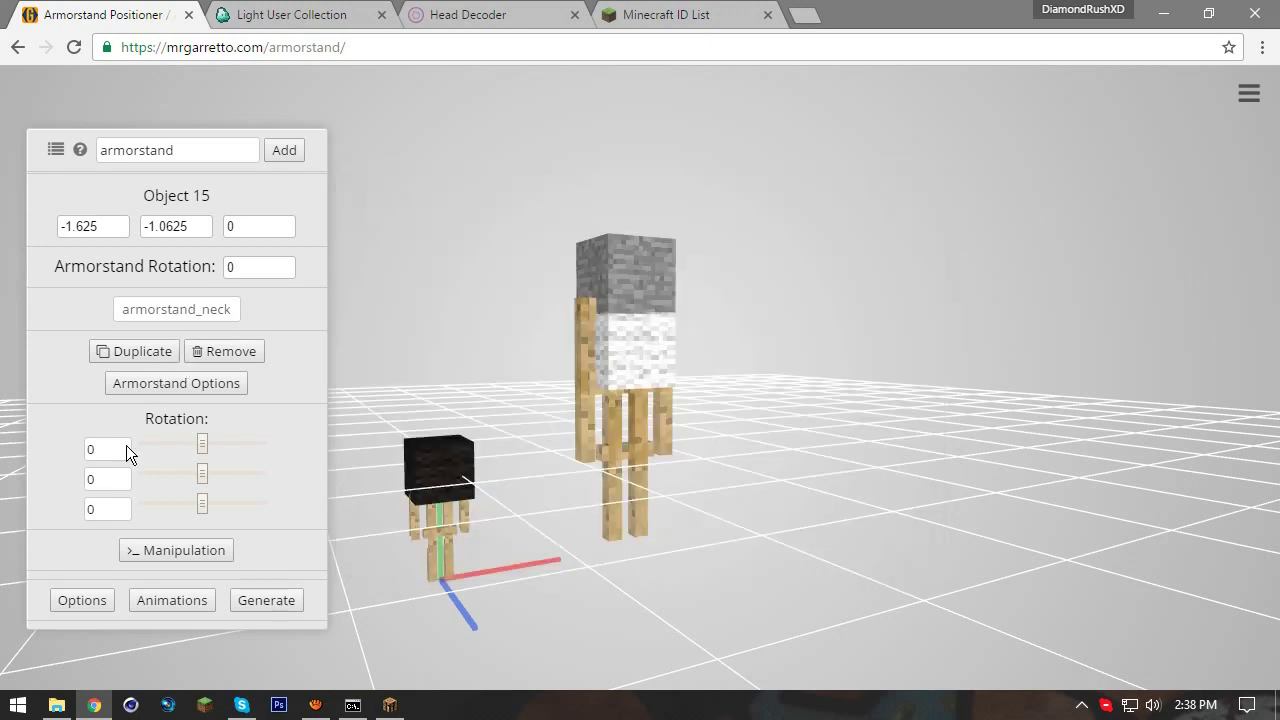
- Duplicate the small black-headed stand and raise the copy to the large stand's body height
{"action": "left_click", "coordinate": [135, 357]}
{"action": "left_click", "coordinate": [447, 560]}
{"action": "left_click_drag", "start_coordinate": [562, 561], "coordinate": [586, 530]}
{"action": "scroll", "coordinate": [600, 520], "scroll_direction": "up", "scroll_amount": 2}
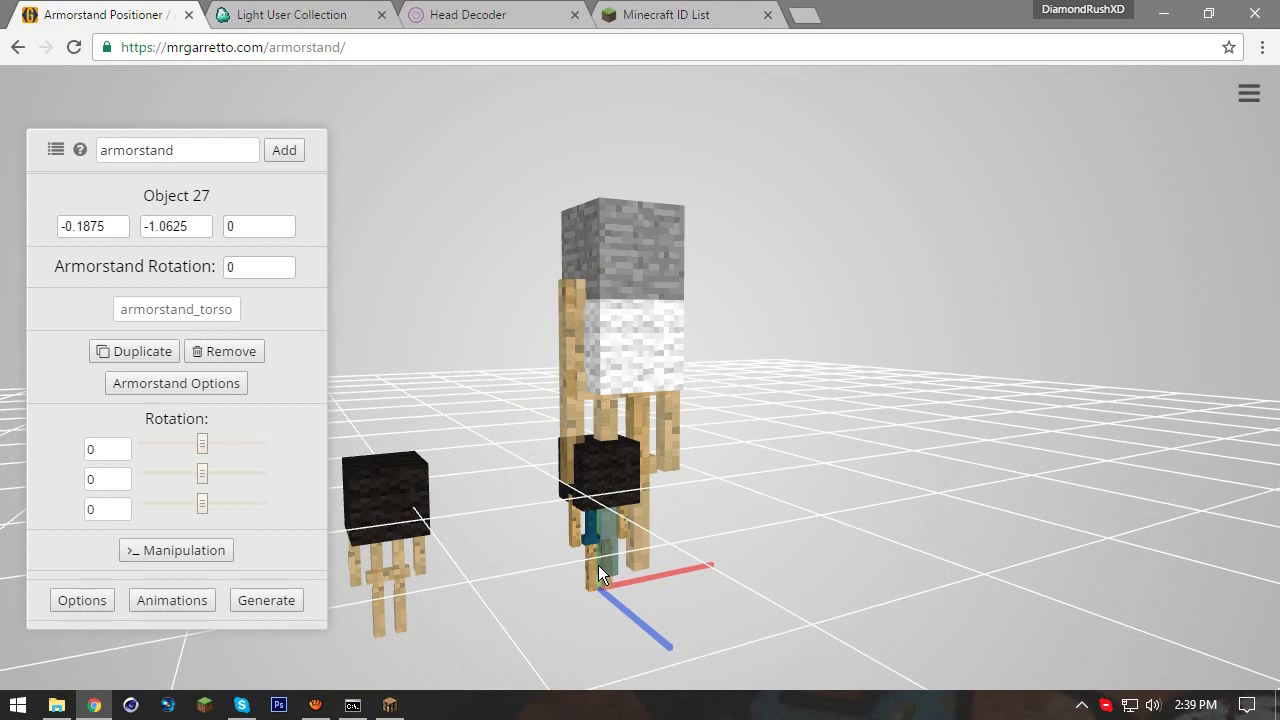
{"action": "left_click_drag", "start_coordinate": [598, 565], "coordinate": [587, 433]}
{"action": "left_click_drag", "start_coordinate": [700, 451], "coordinate": [366, 514]}
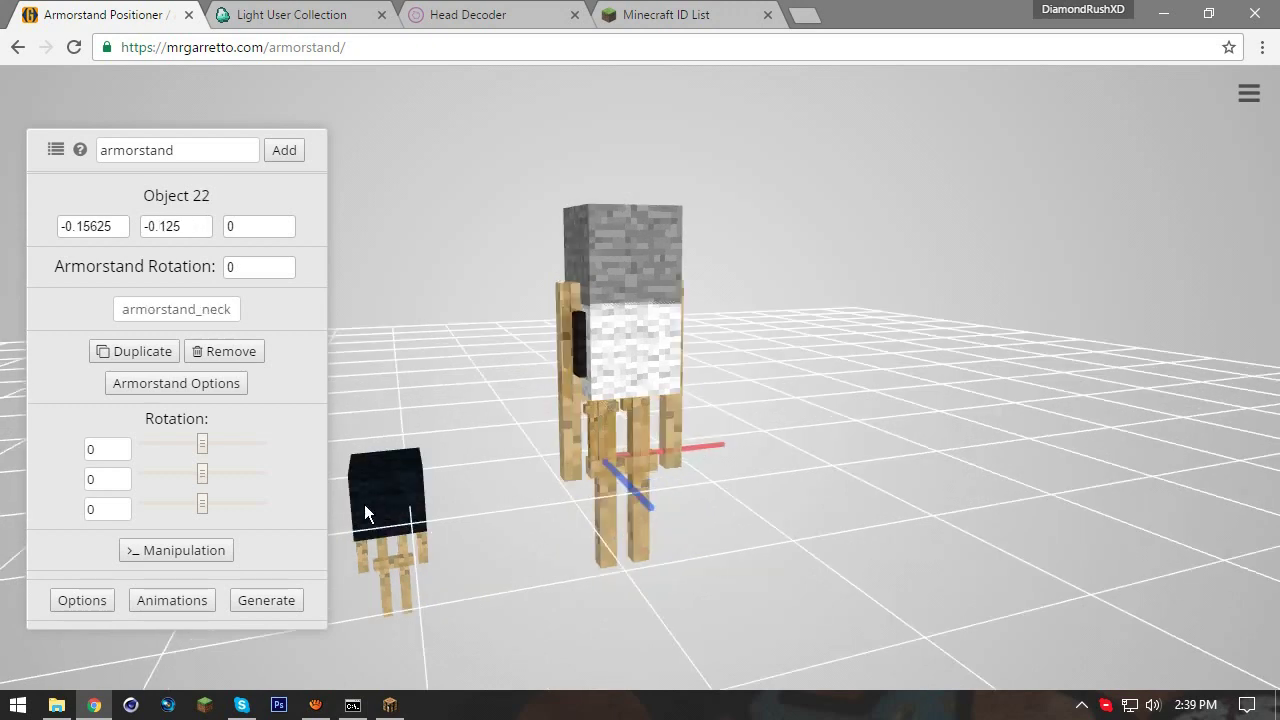
- Lift the original small stand and push it against the side of the white wool body
{"action": "left_click", "coordinate": [367, 520]}
{"action": "left_click_drag", "start_coordinate": [469, 591], "coordinate": [716, 428]}
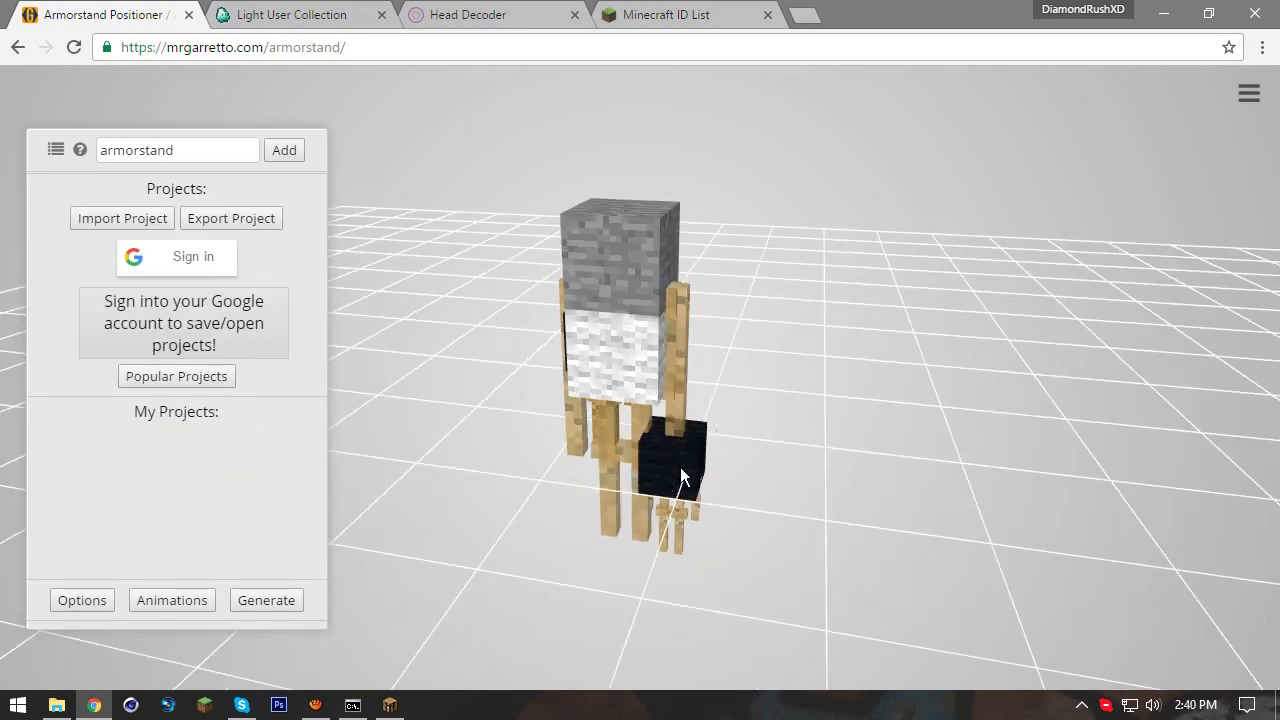
{"action": "left_click", "coordinate": [676, 550]}
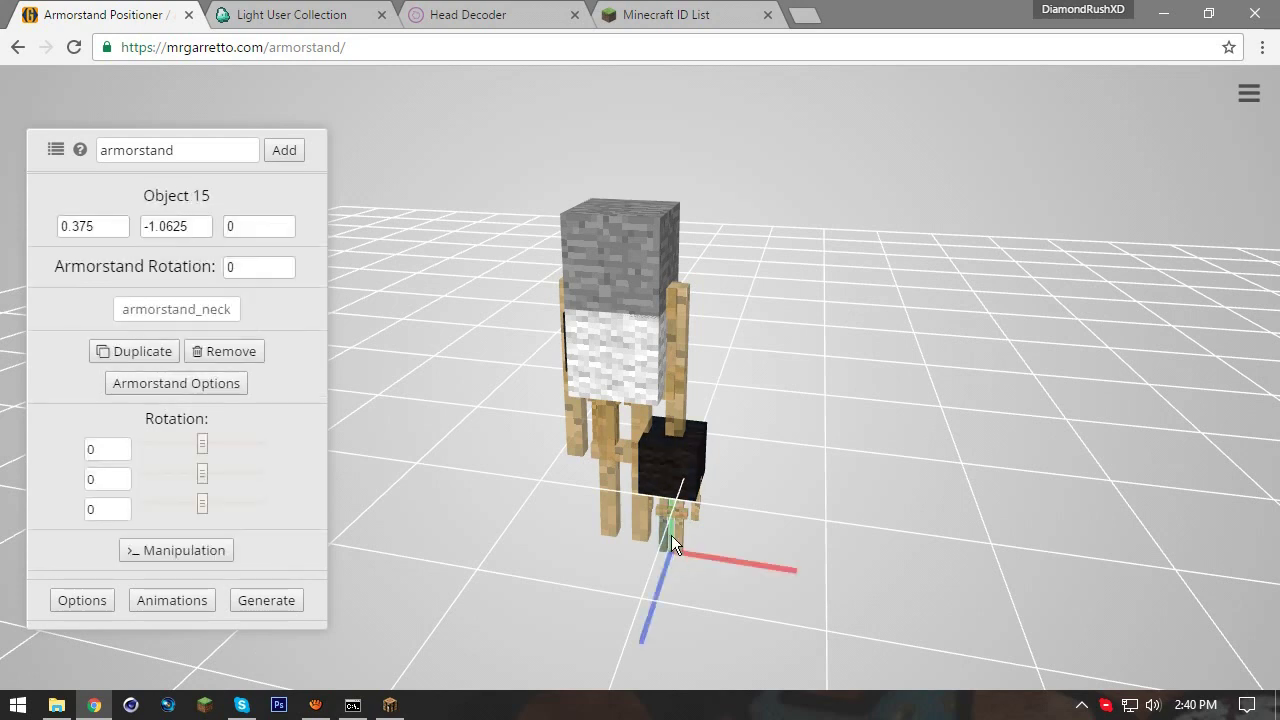
{"action": "left_click", "coordinate": [672, 502]}
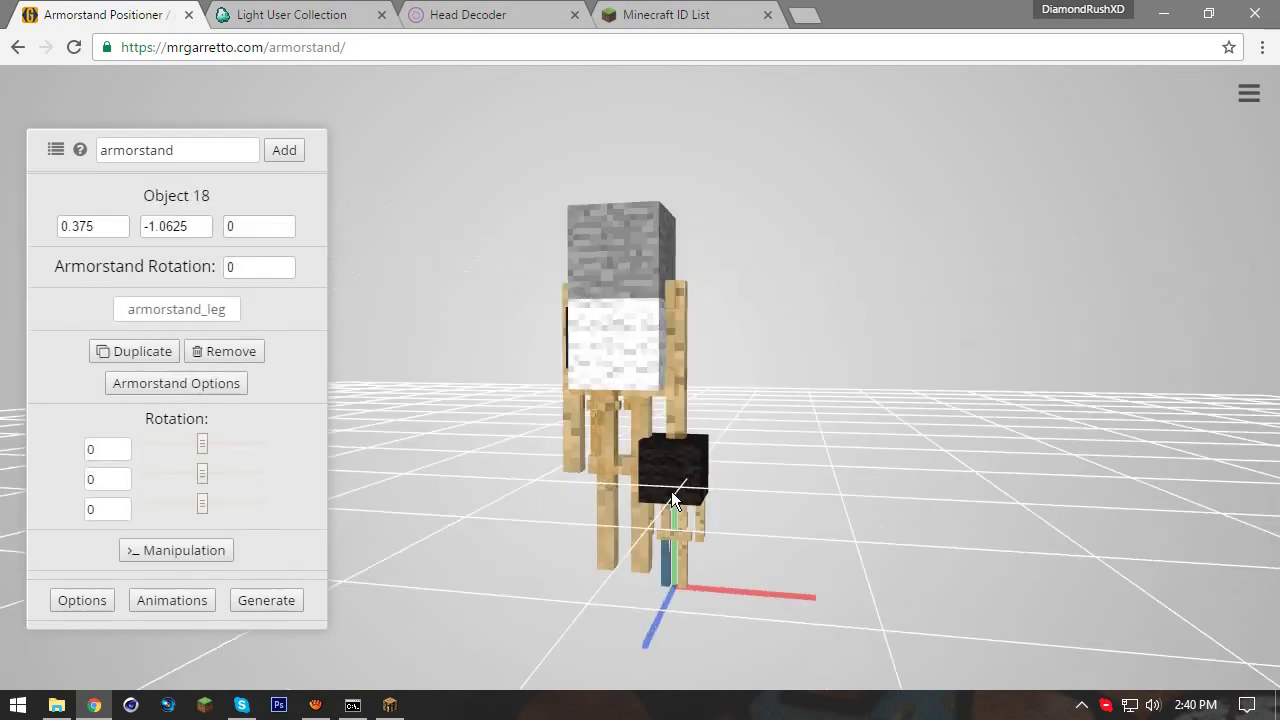
{"action": "left_click_drag", "start_coordinate": [662, 519], "coordinate": [735, 456]}
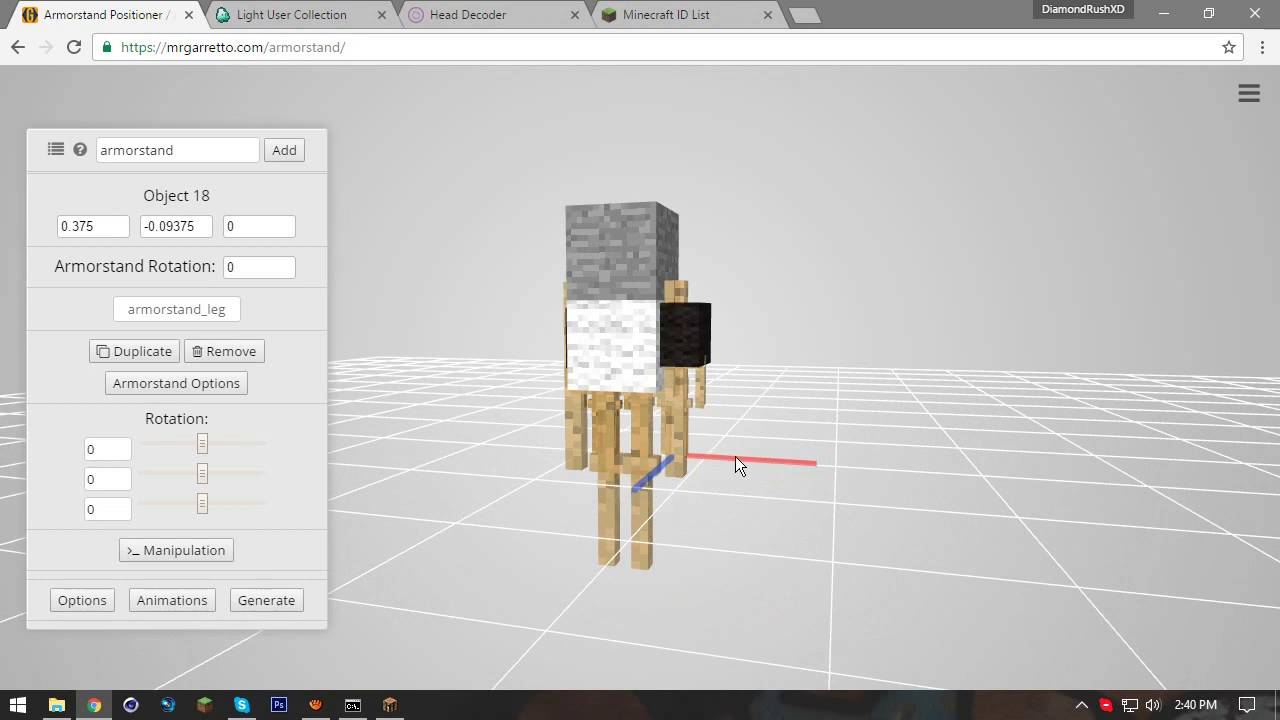
{"action": "left_click", "coordinate": [730, 458]}
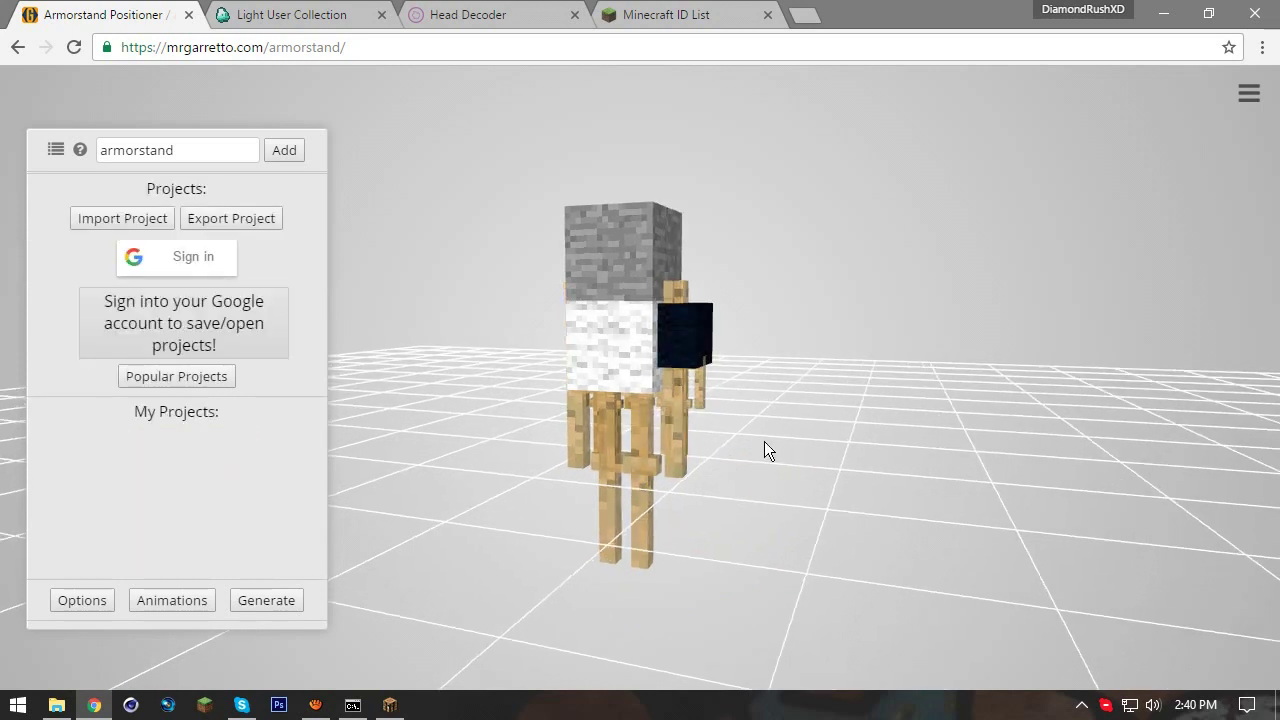
{"action": "left_click", "coordinate": [757, 488]}
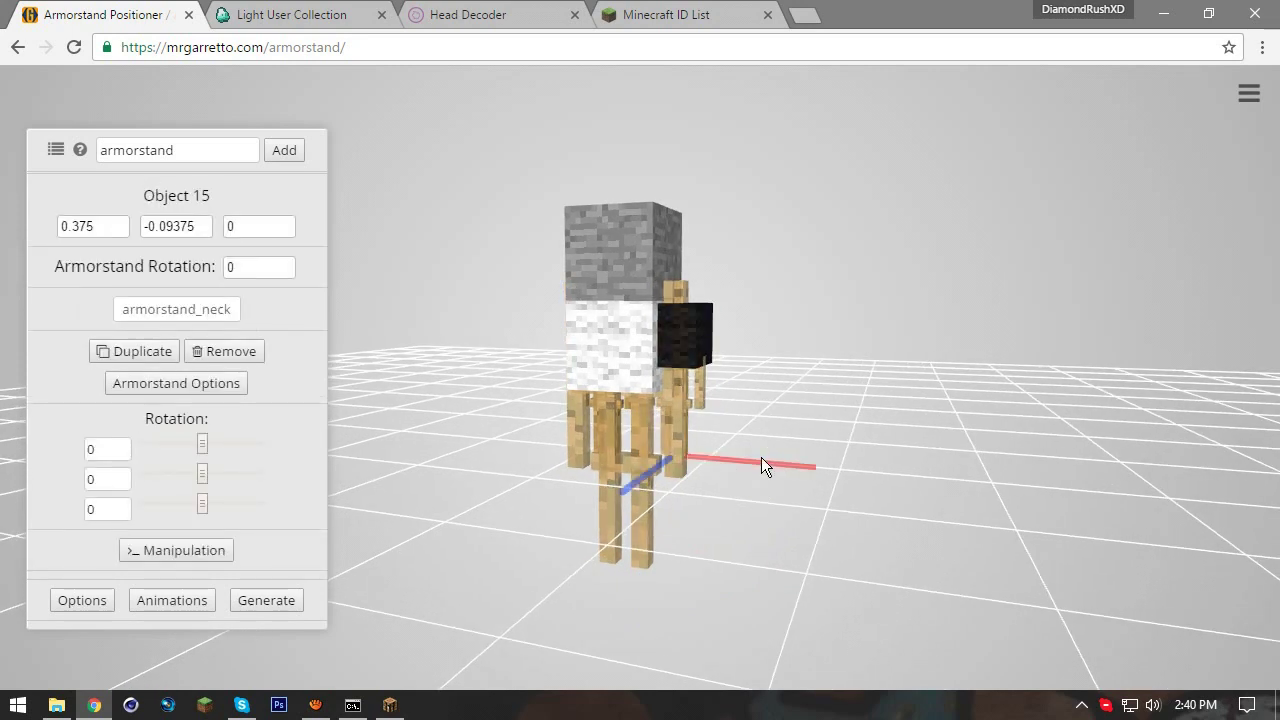
{"action": "left_click_drag", "start_coordinate": [761, 457], "coordinate": [757, 457]}
{"action": "left_click", "coordinate": [780, 465]}
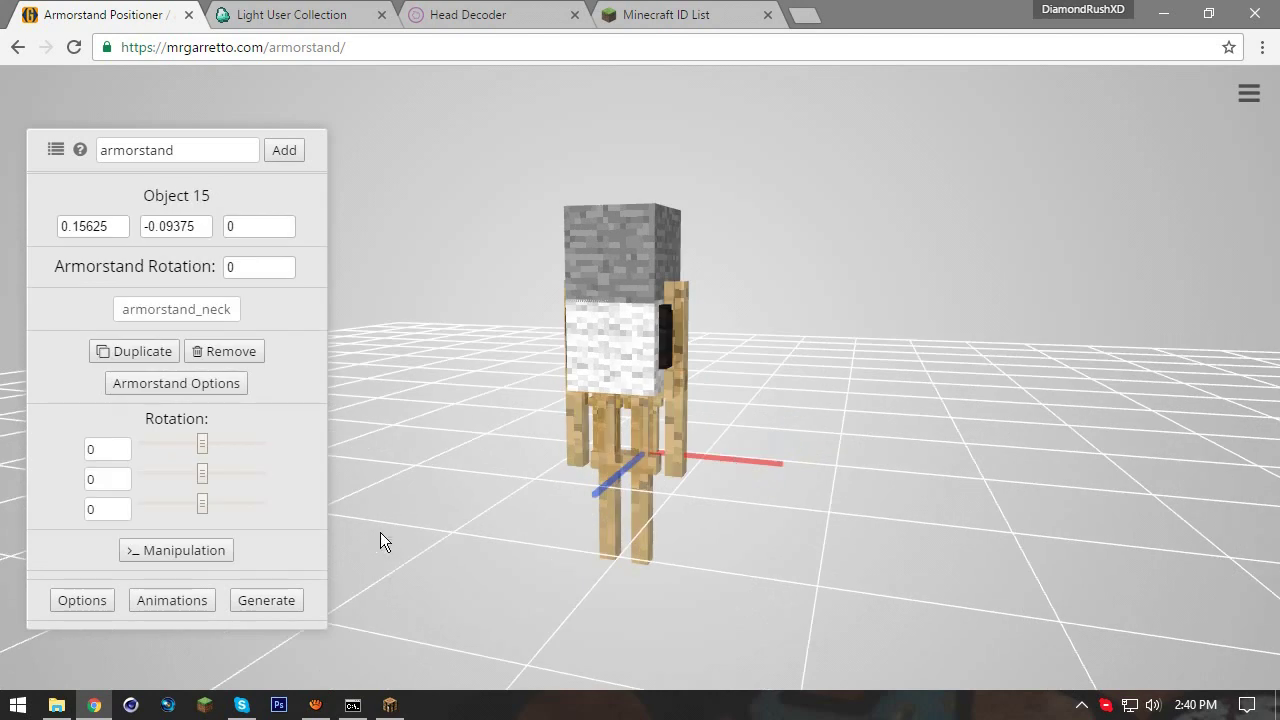
{"action": "left_click", "coordinate": [557, 526]}
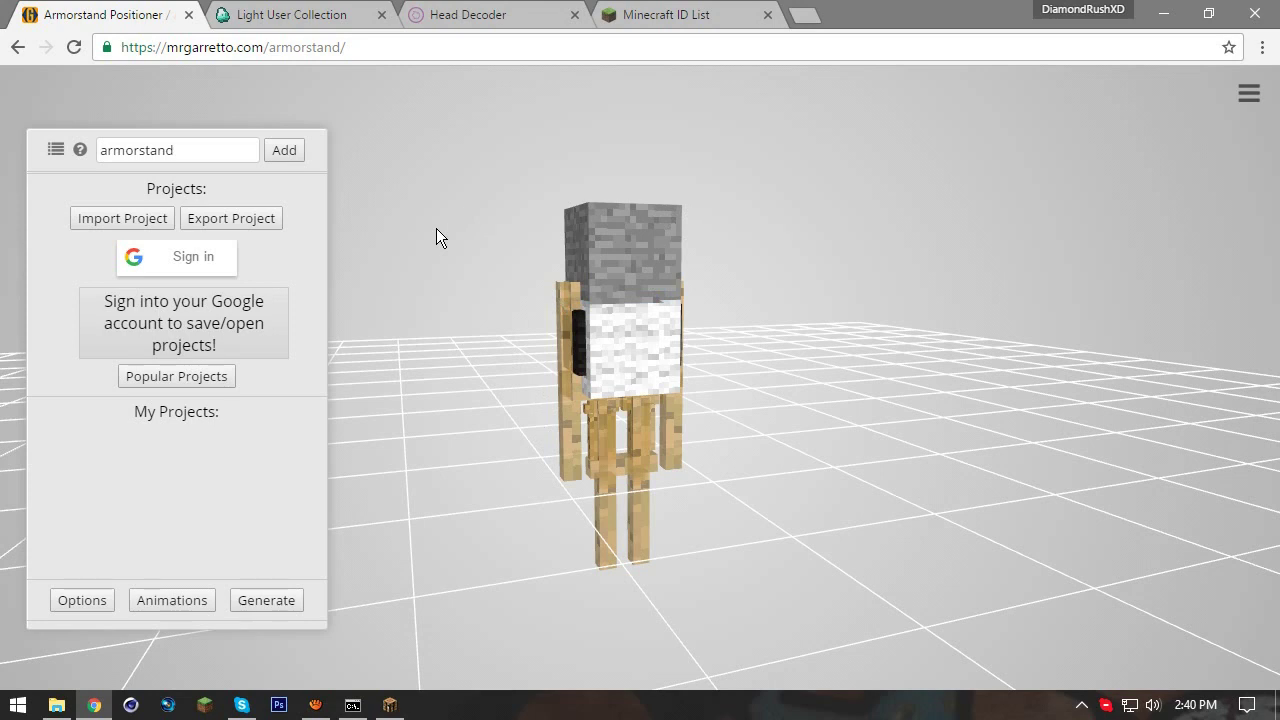
- Check the stands' positions, undo a Y edit on the stone-headed stand, and close the editor tab
{"action": "left_click", "coordinate": [580, 356]}
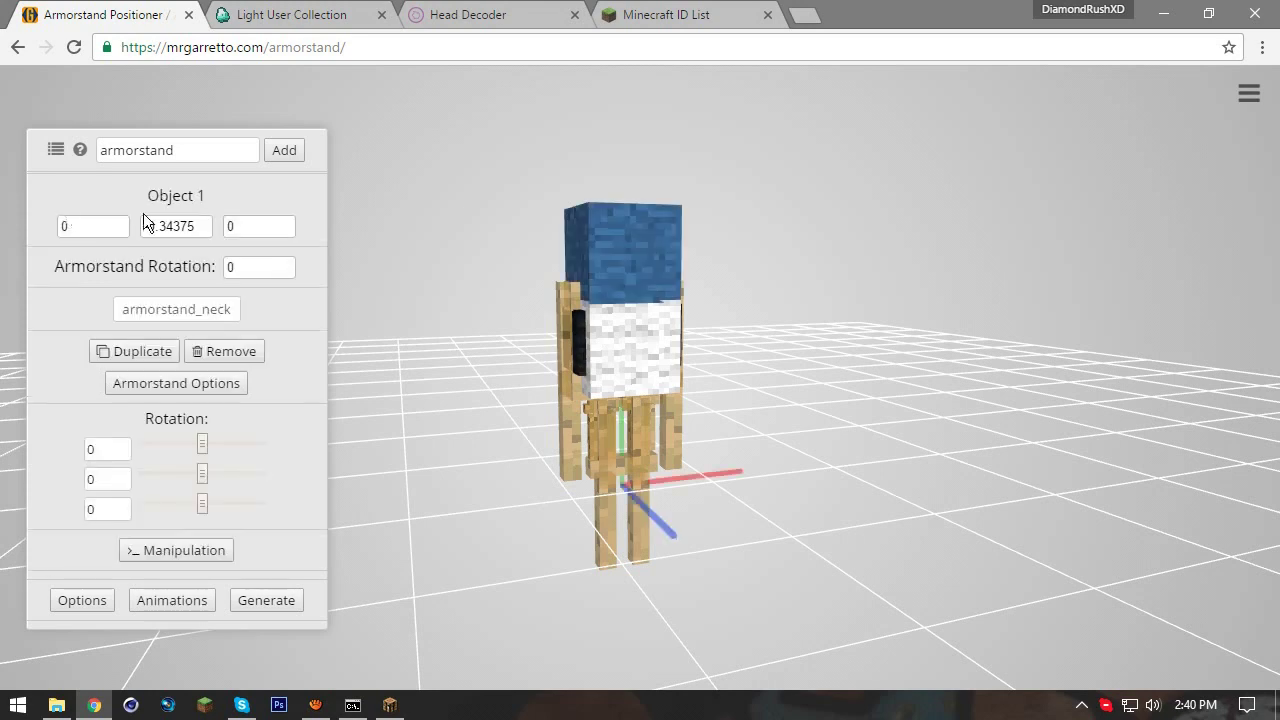
{"action": "left_click", "coordinate": [158, 226]}
{"action": "key", "text": "BackSpace"}
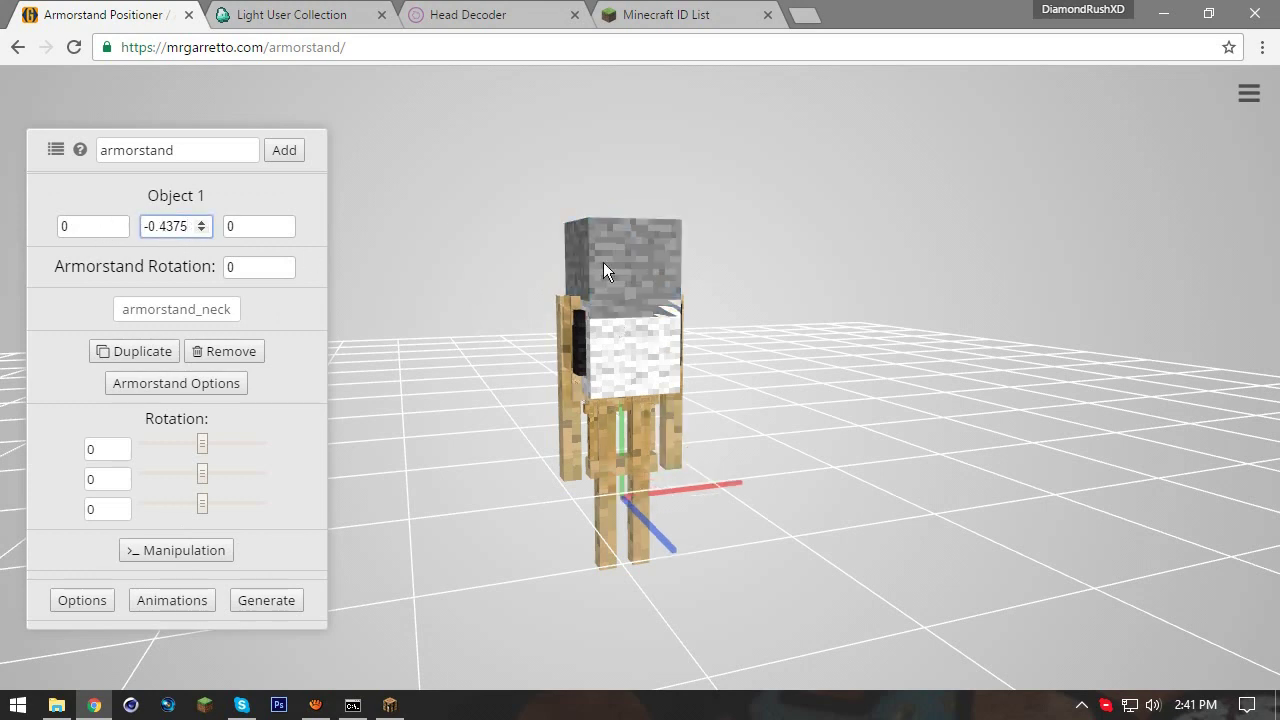
{"action": "key", "text": "ctrl+z"}
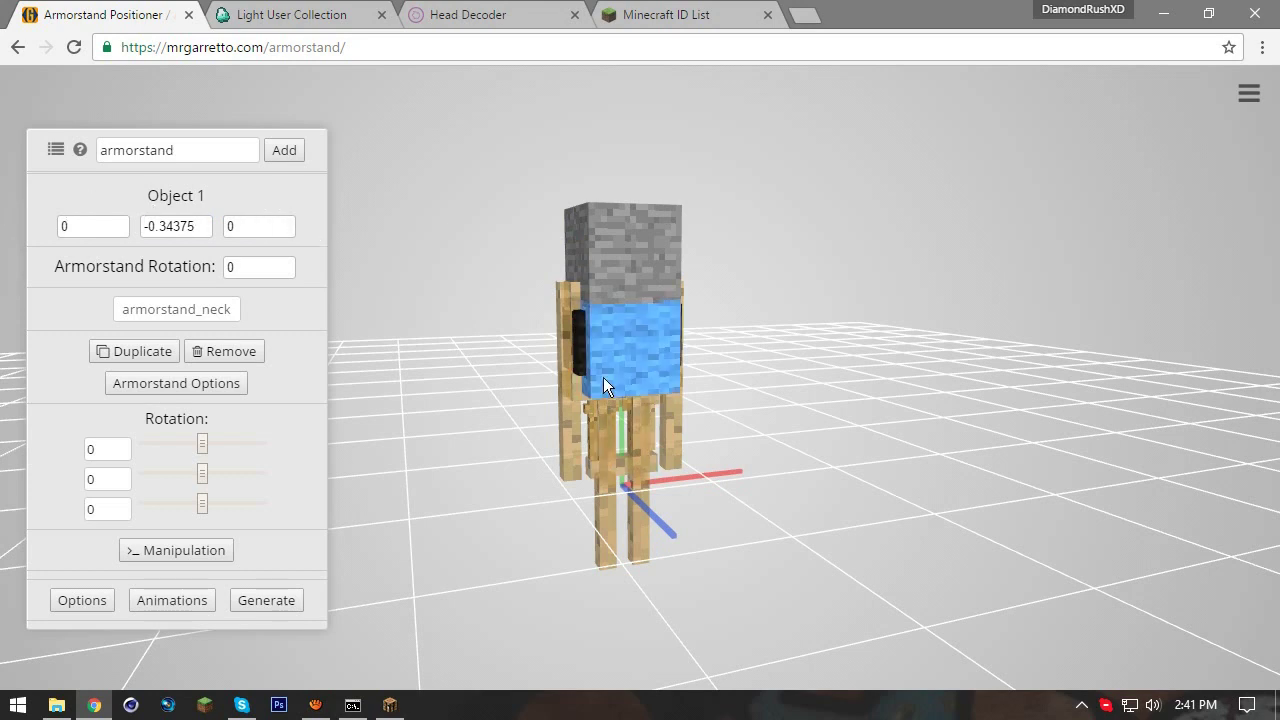
{"action": "left_click", "coordinate": [639, 321]}
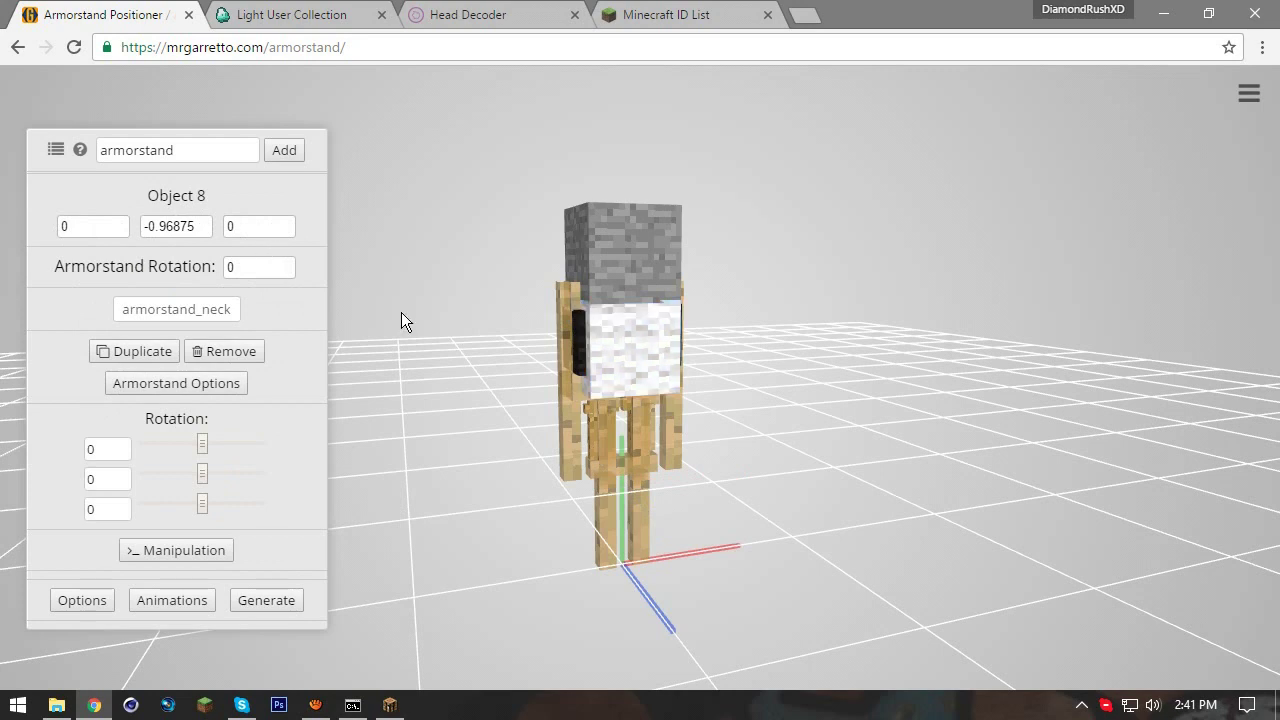
{"action": "left_click", "coordinate": [692, 308]}
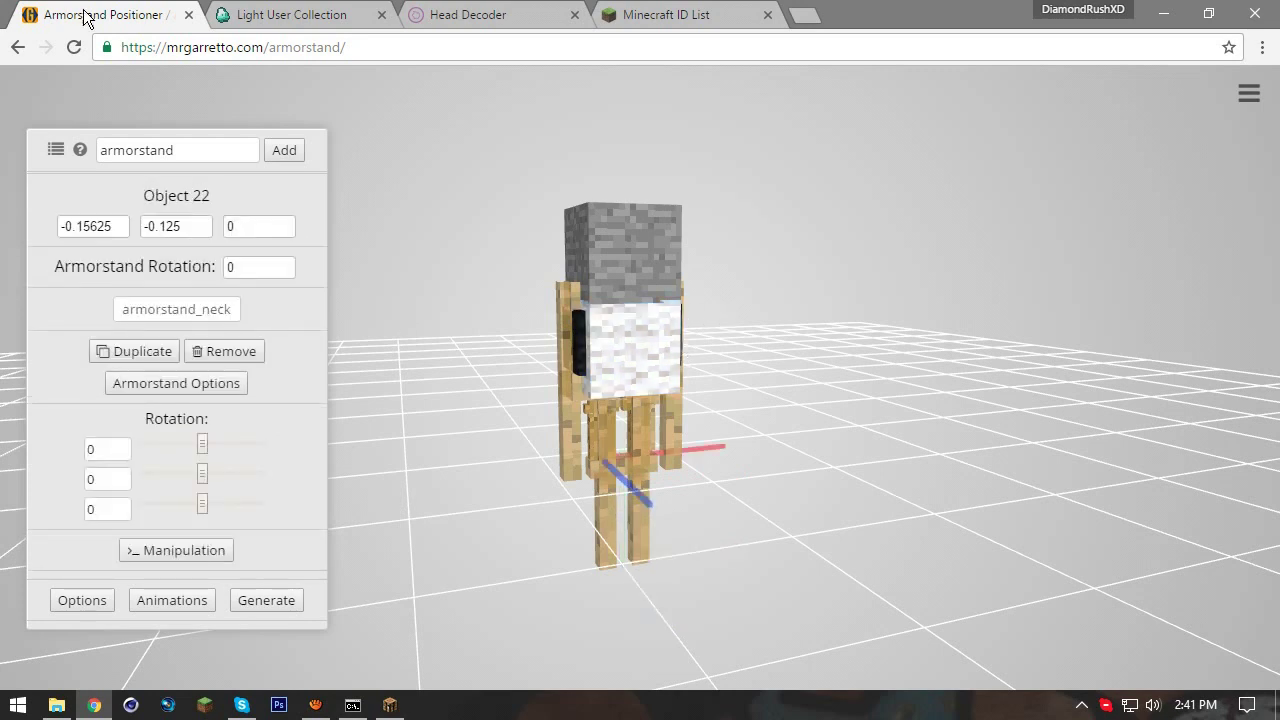
{"action": "left_click", "coordinate": [188, 15]}
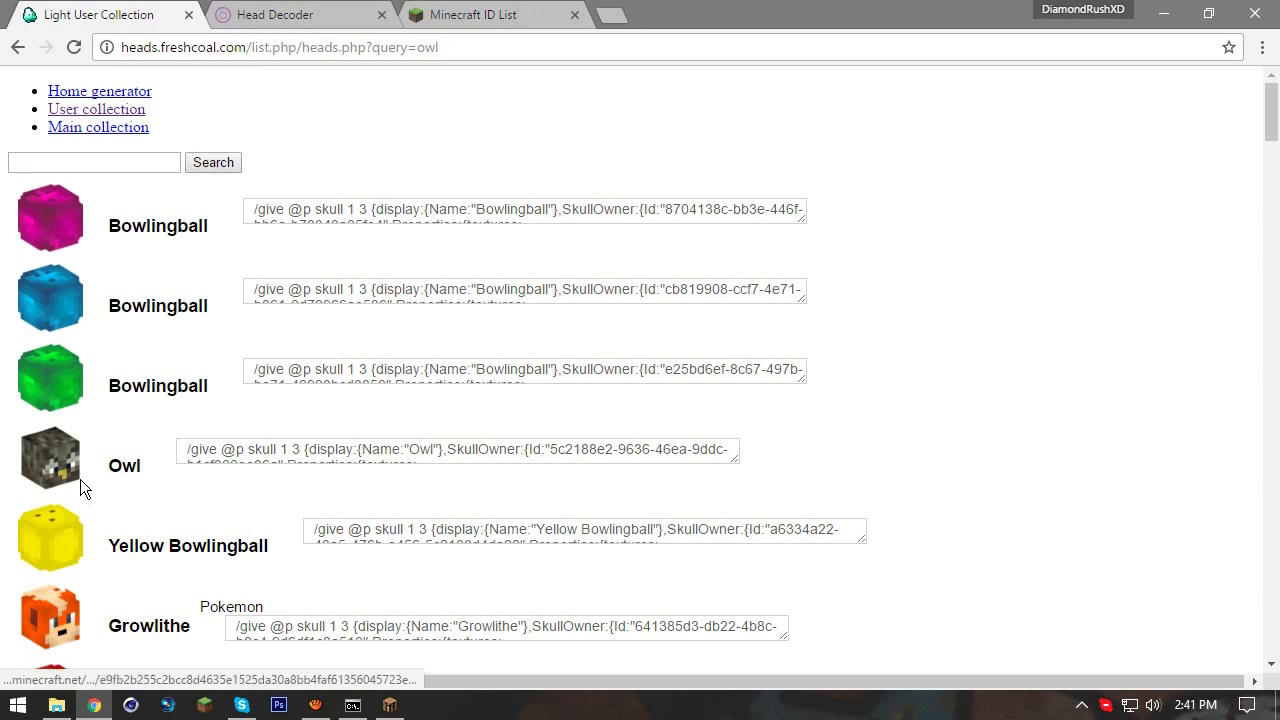
- Copy the Barn Owl head's give command from the owl search results
{"action": "scroll", "coordinate": [80, 479], "scroll_direction": "down", "scroll_amount": 5}
{"action": "scroll", "coordinate": [390, 430], "scroll_direction": "down", "scroll_amount": 5}
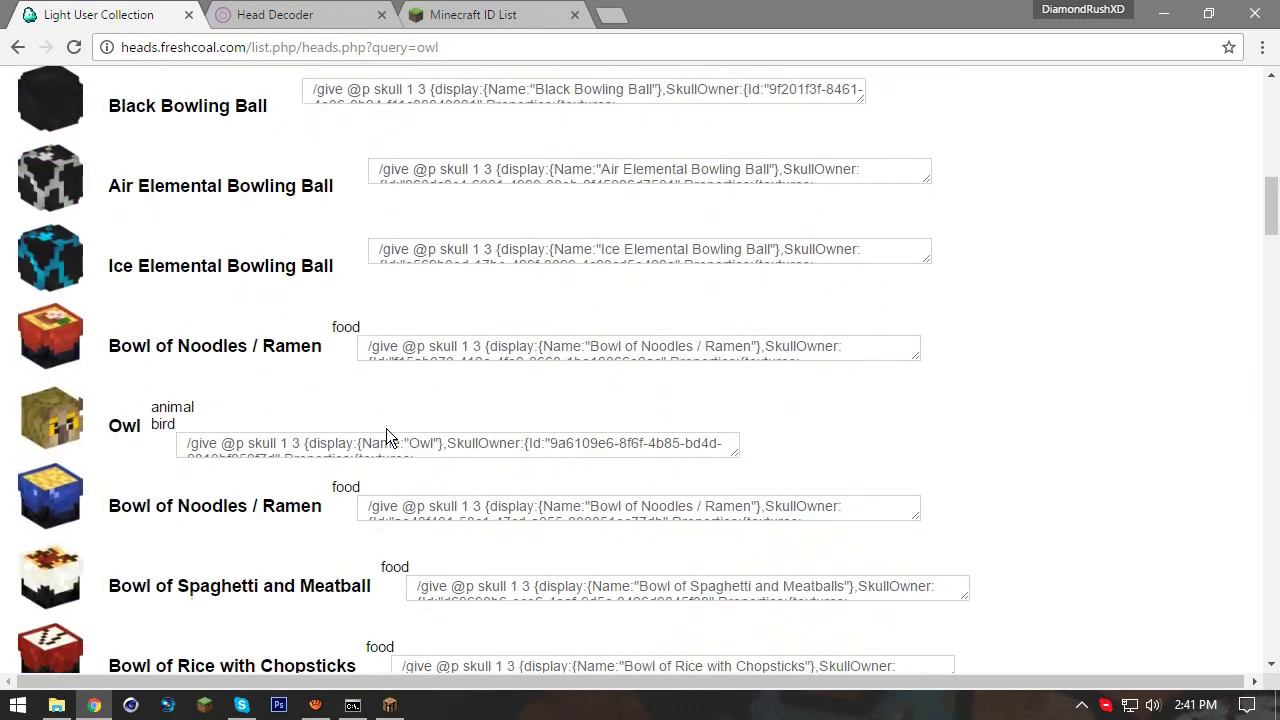
{"action": "scroll", "coordinate": [385, 437], "scroll_direction": "down", "scroll_amount": 5}
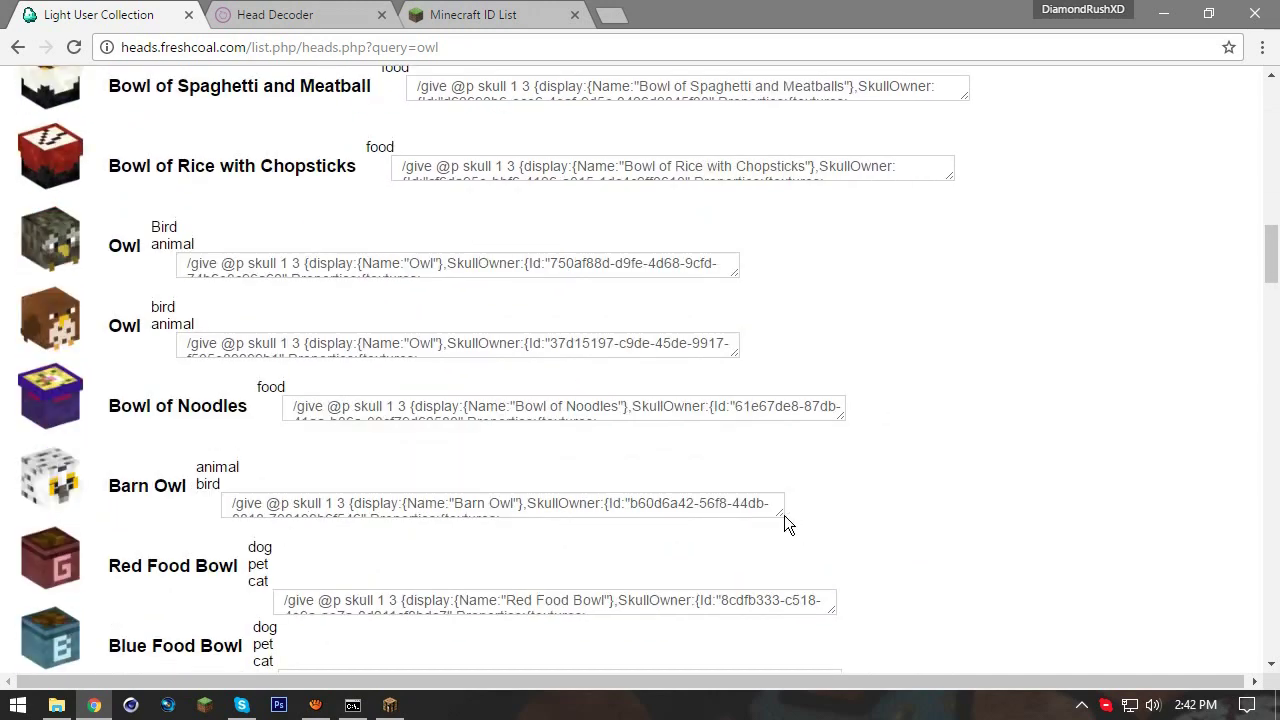
{"action": "left_click", "coordinate": [277, 510]}
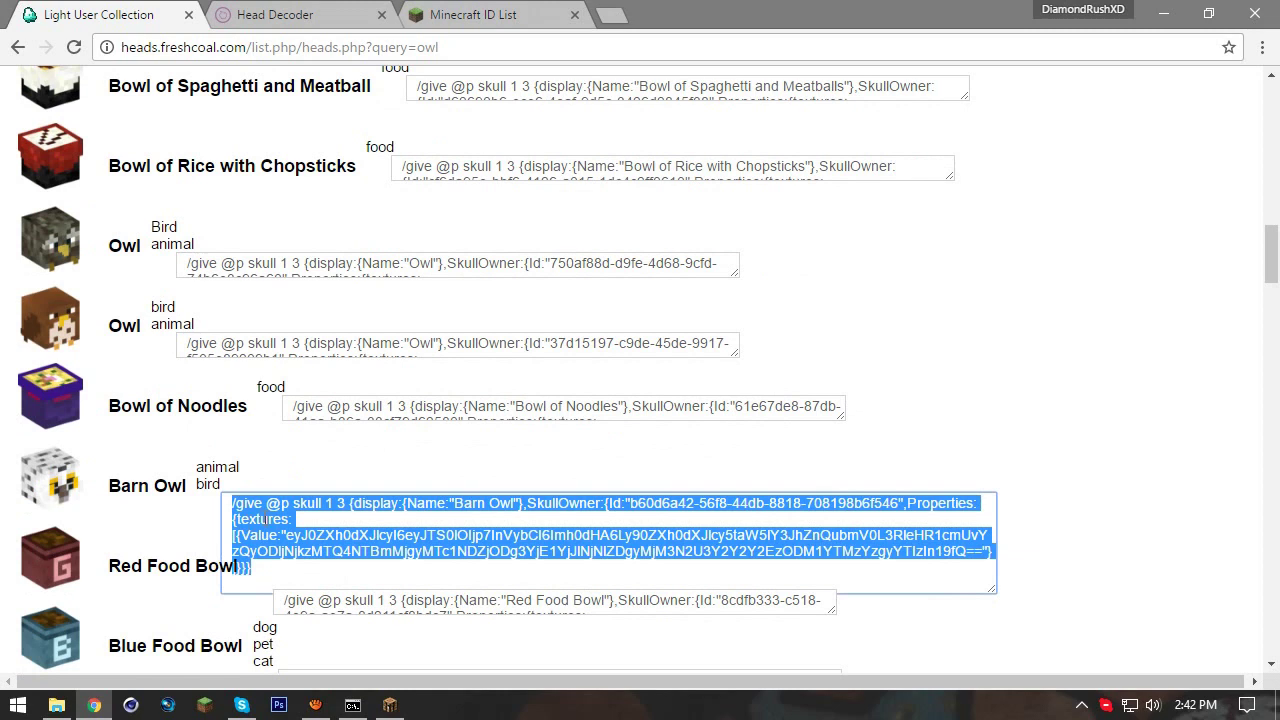
{"action": "right_click", "coordinate": [263, 519]}
{"action": "left_click", "coordinate": [315, 277]}
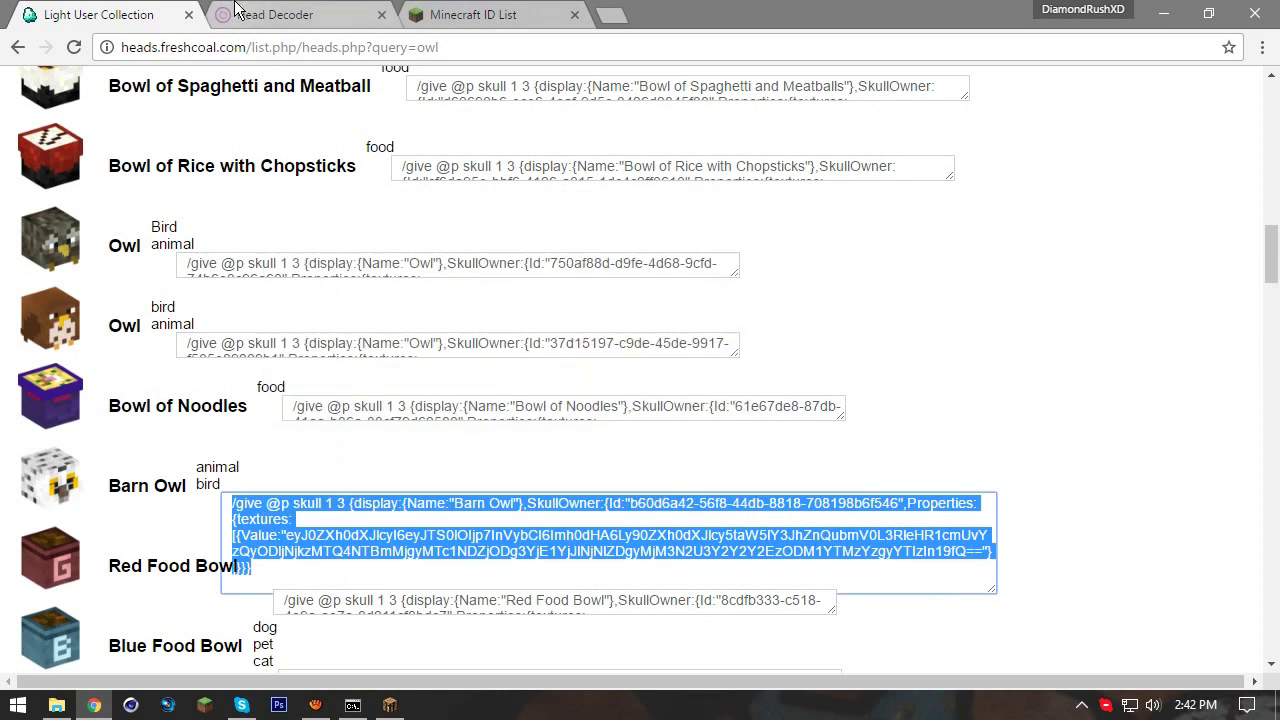
{"action": "left_click", "coordinate": [276, 12]}
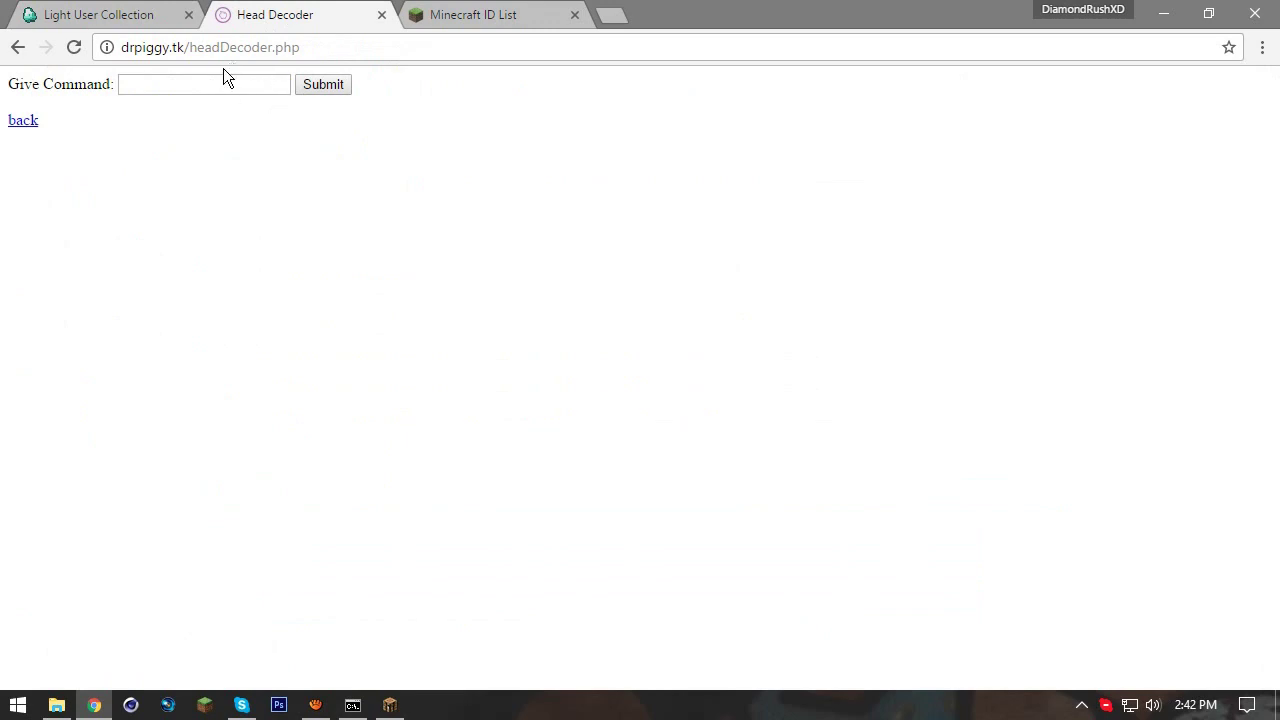
- Paste the Barn Owl /give command into Give Command and submit it
{"action": "left_click", "coordinate": [253, 83]}
{"action": "key", "text": "ctrl+v"}
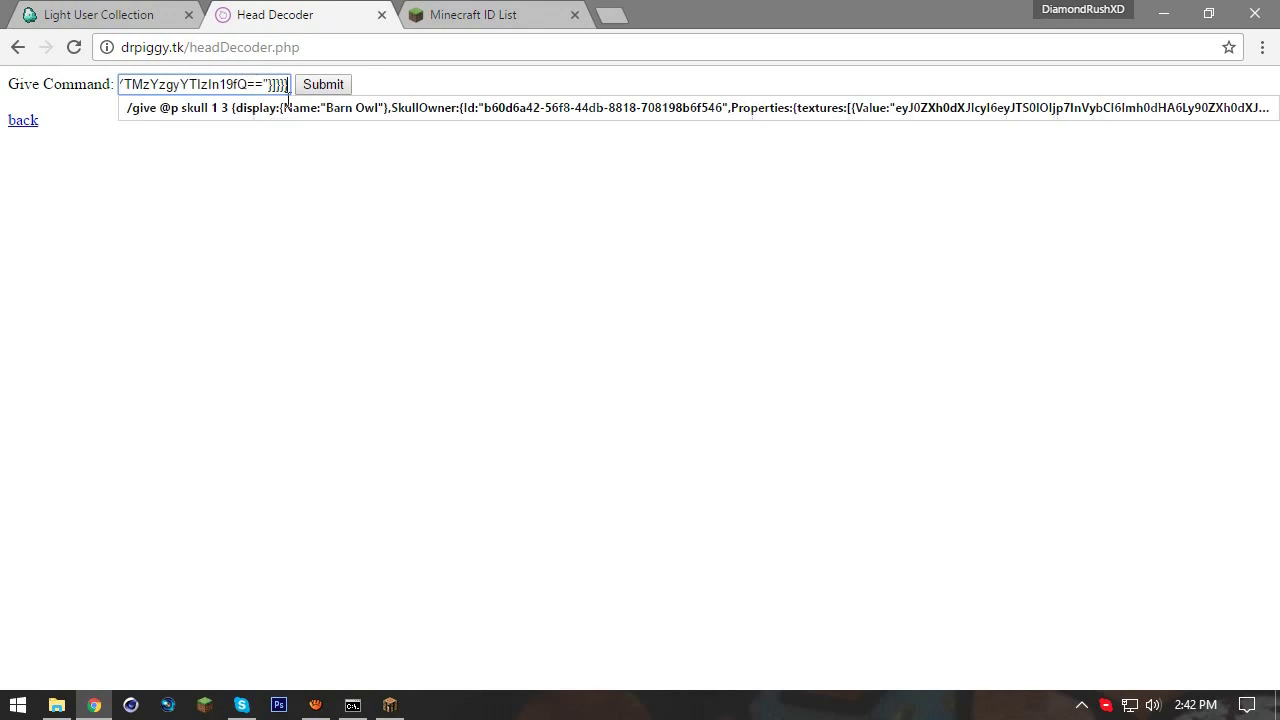
{"action": "left_click", "coordinate": [335, 89]}
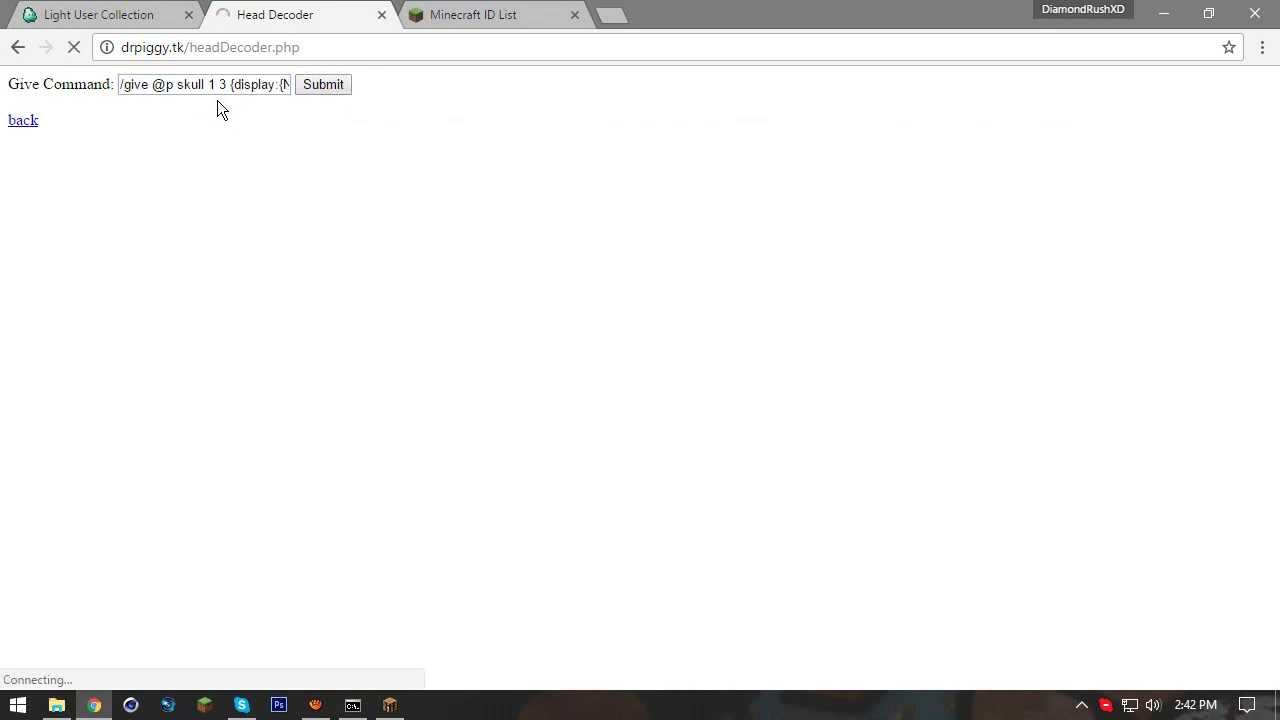
- Search the Minecraft ID List for 'diamond'
{"action": "left_click", "coordinate": [428, 22]}
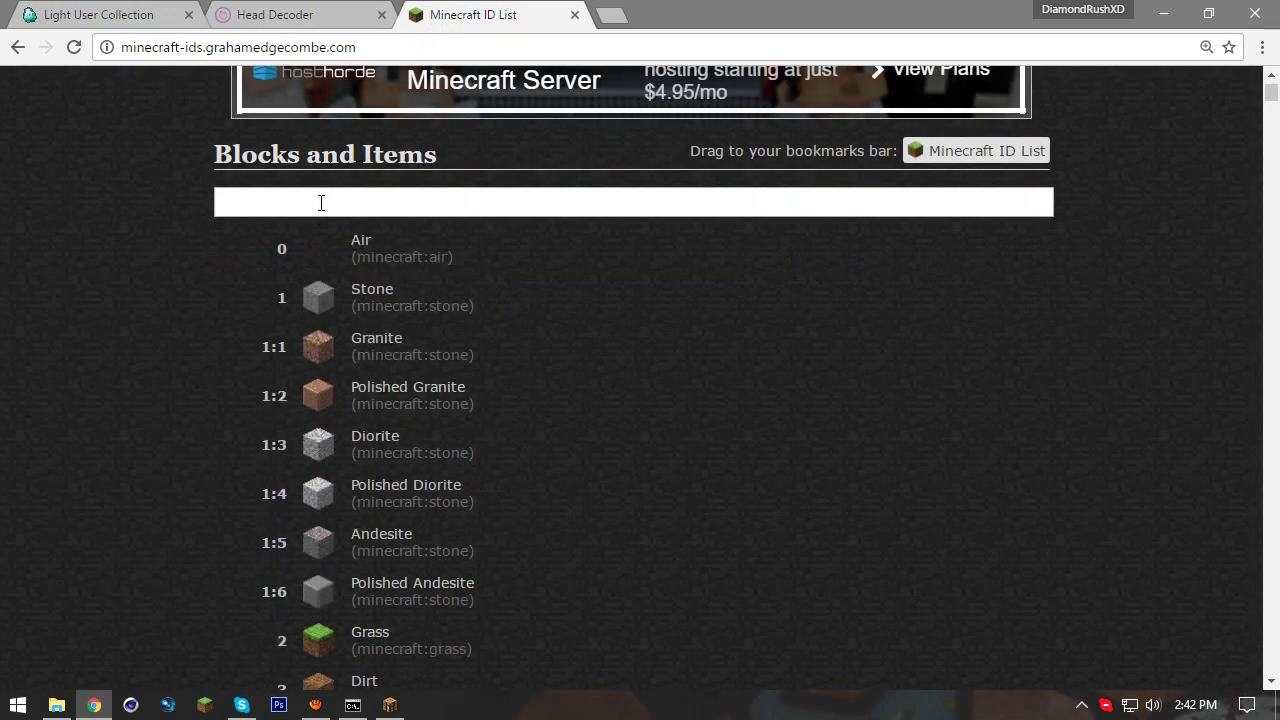
{"action": "left_click", "coordinate": [321, 203]}
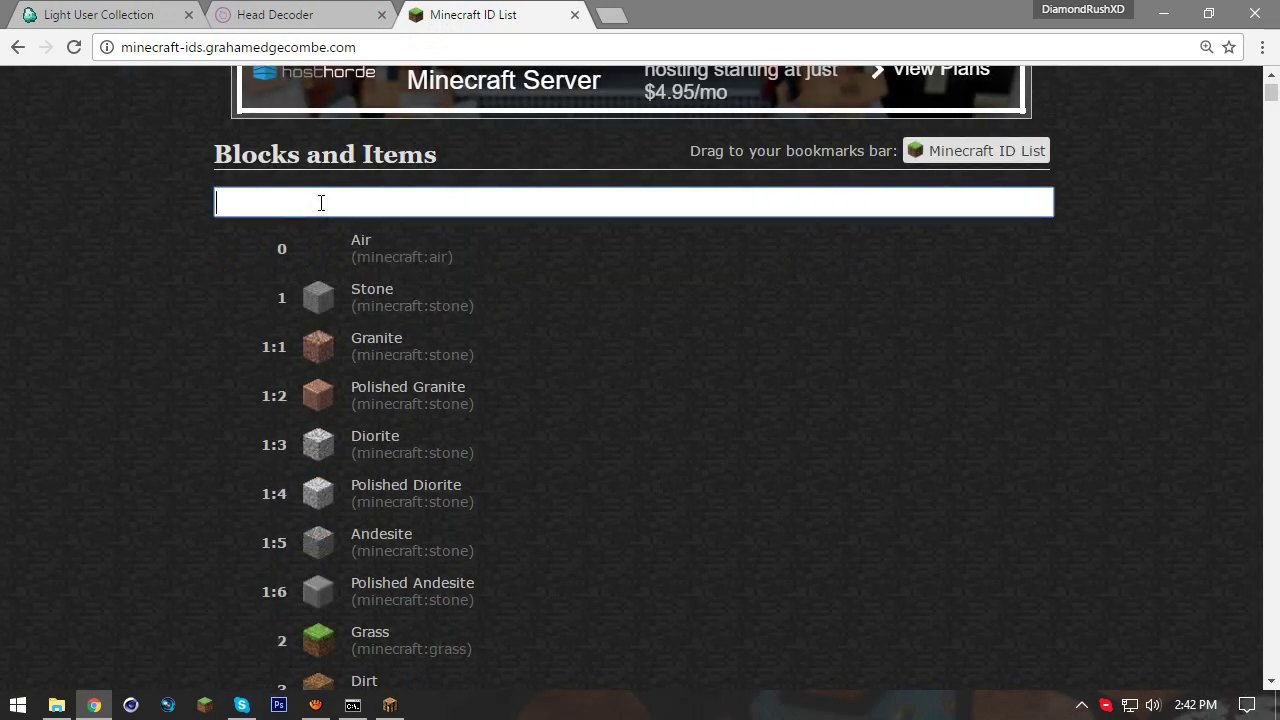
{"action": "type", "text": "diamond"}
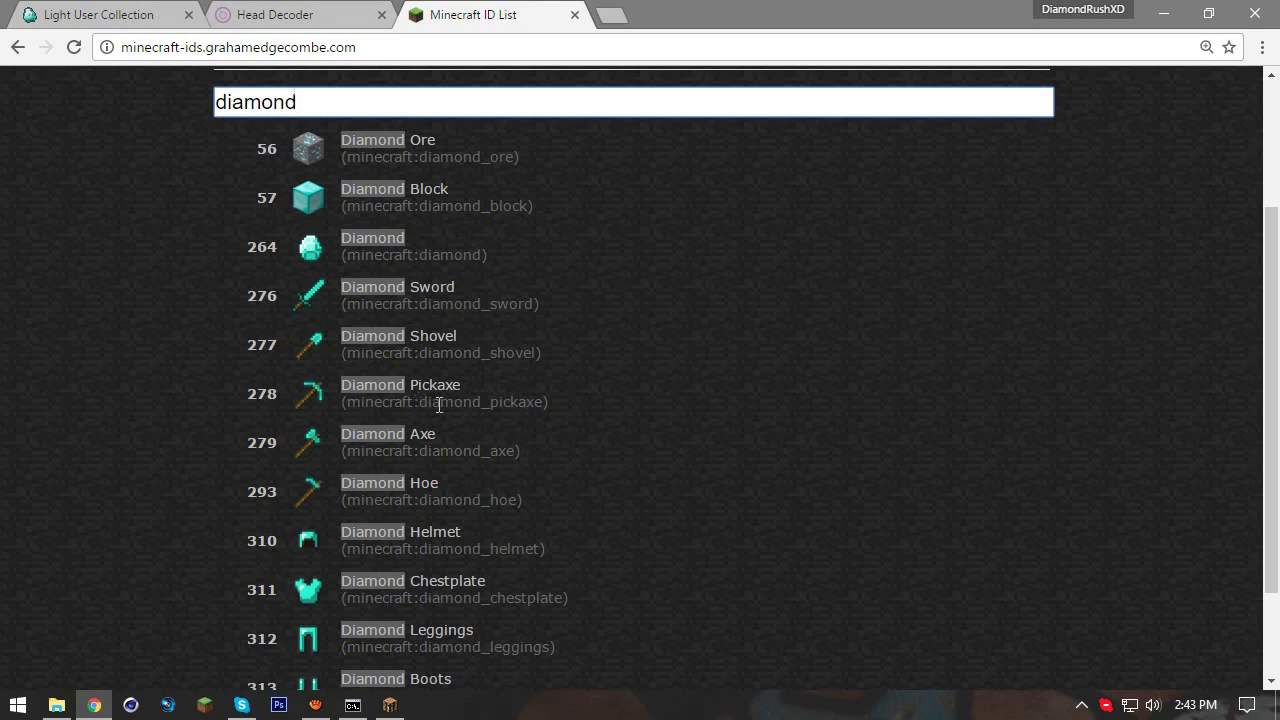
- Select the diamond_pickaxe ID, close Chrome, and move Name.mpet toward the desktop centre
{"action": "left_click_drag", "start_coordinate": [419, 402], "coordinate": [543, 404]}
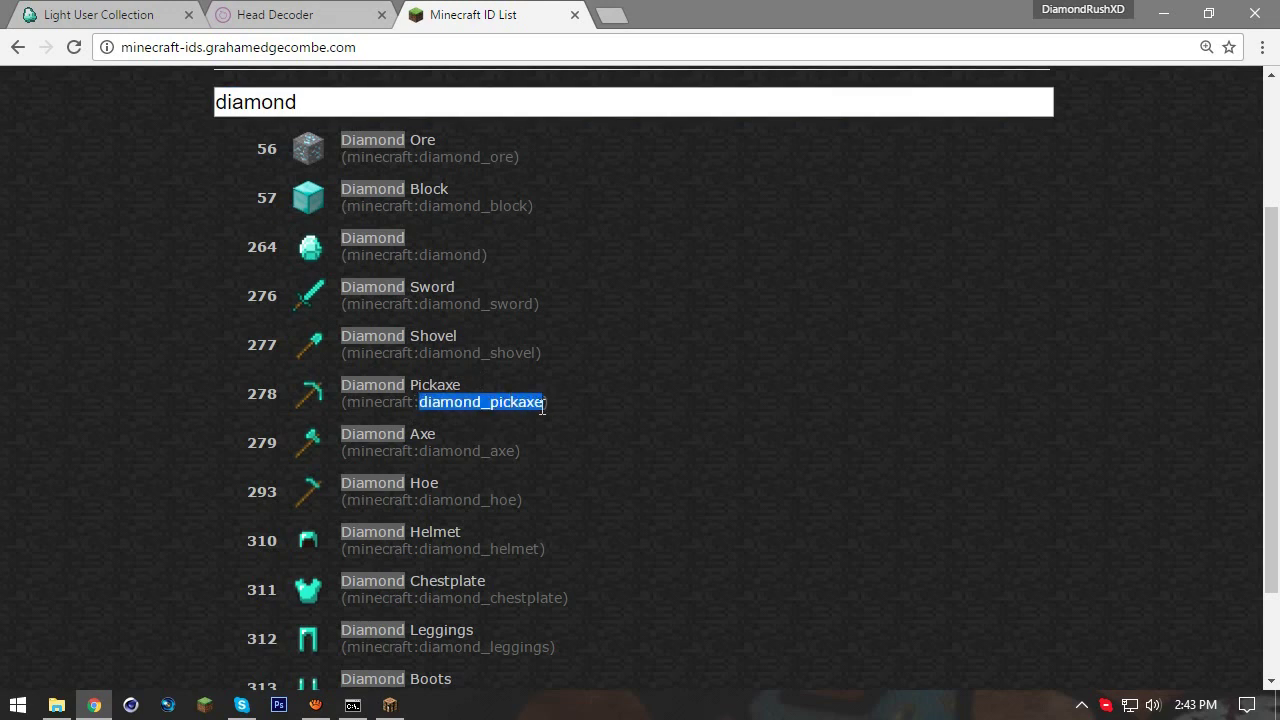
{"action": "left_click", "coordinate": [652, 350]}
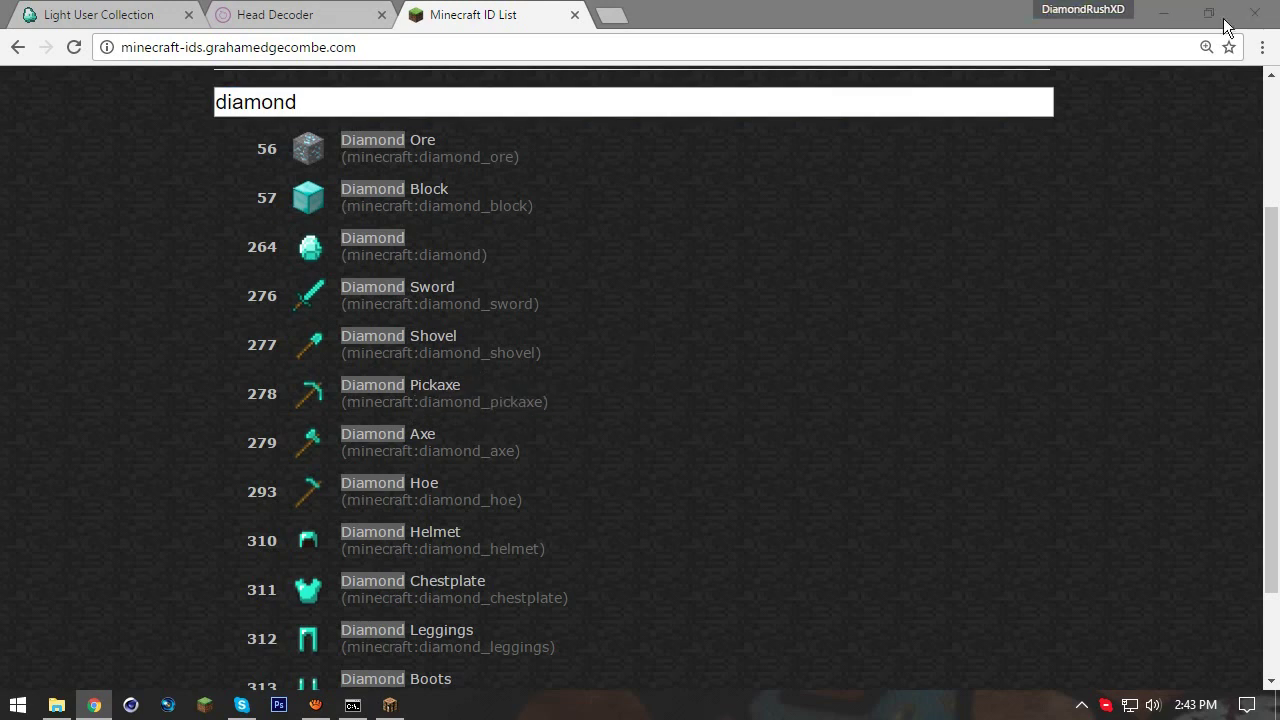
{"action": "left_click", "coordinate": [1163, 12]}
{"action": "left_click_drag", "start_coordinate": [112, 112], "coordinate": [562, 289]}
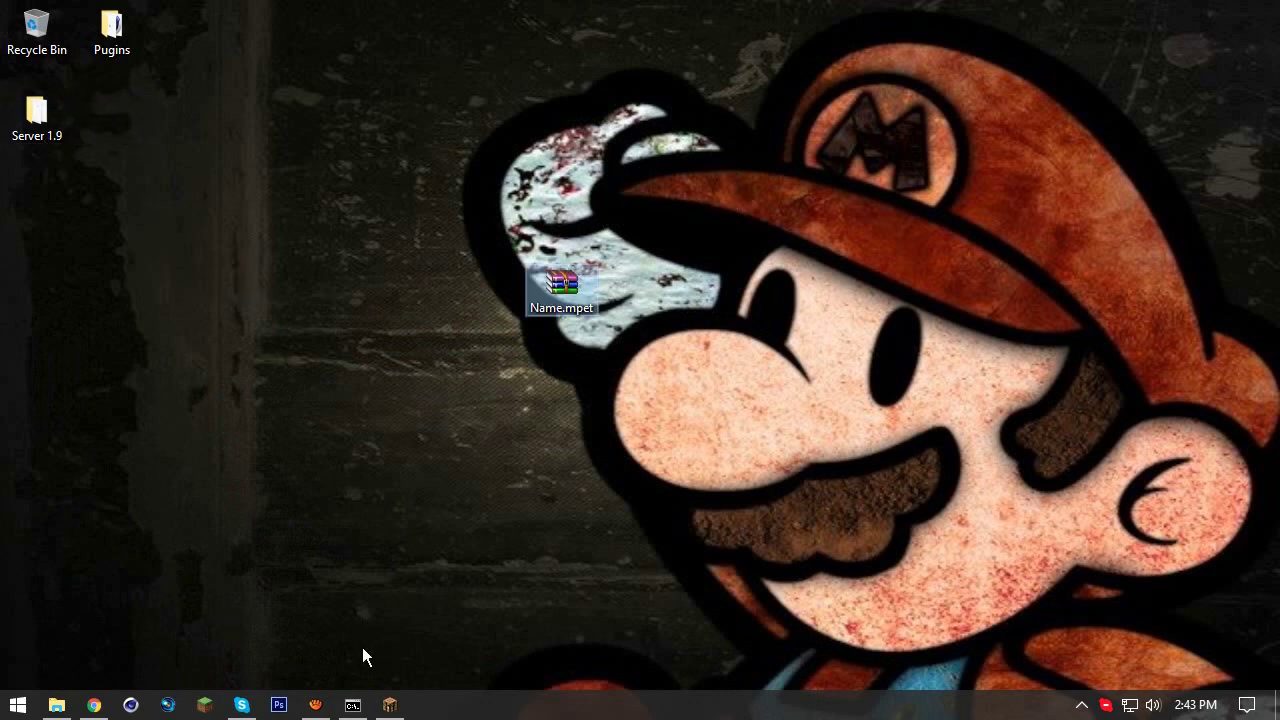
- Briefly check the server console and the empty pets folder, then hide both windows
{"action": "left_click", "coordinate": [353, 704]}
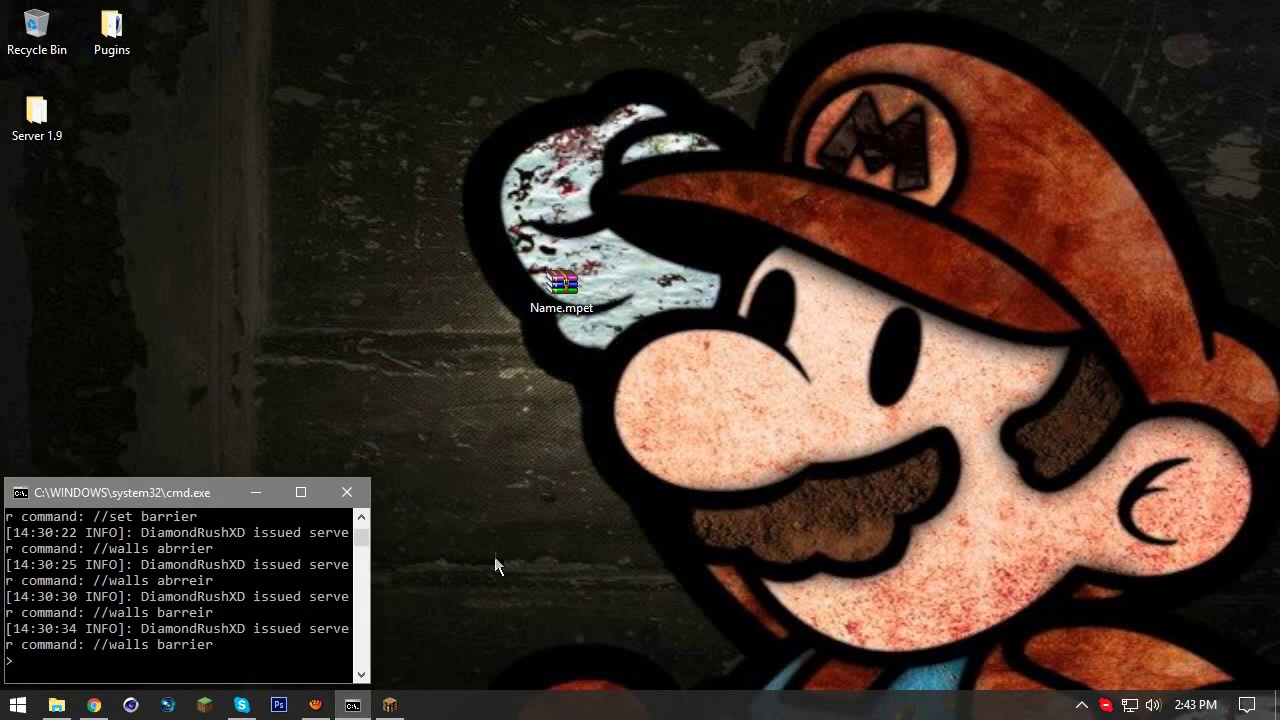
{"action": "left_click", "coordinate": [256, 492]}
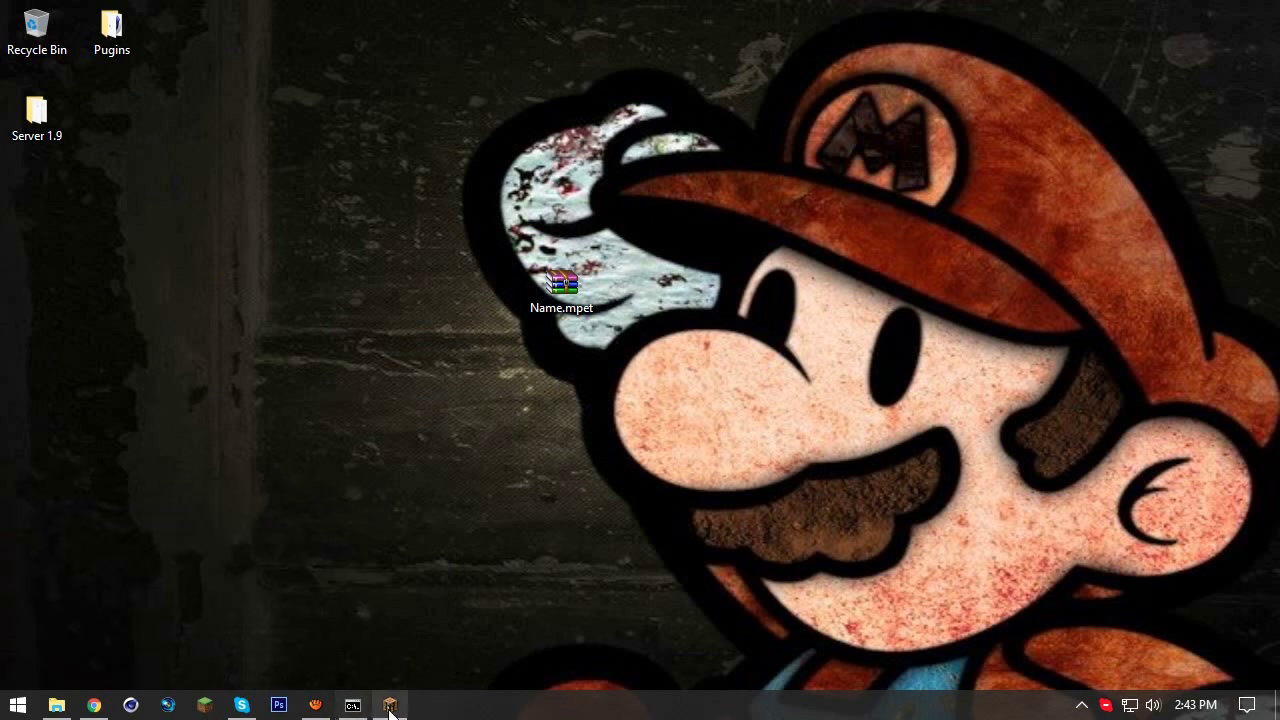
{"action": "left_click", "coordinate": [57, 704]}
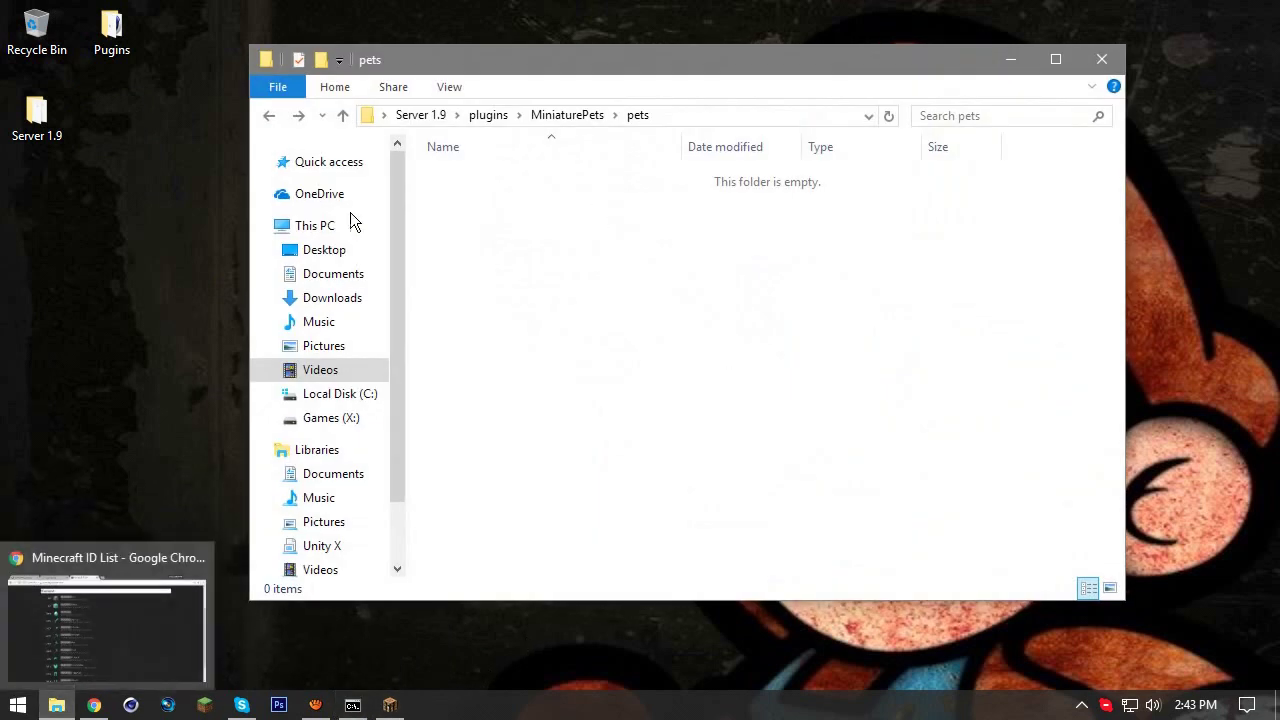
{"action": "left_click", "coordinate": [1009, 60]}
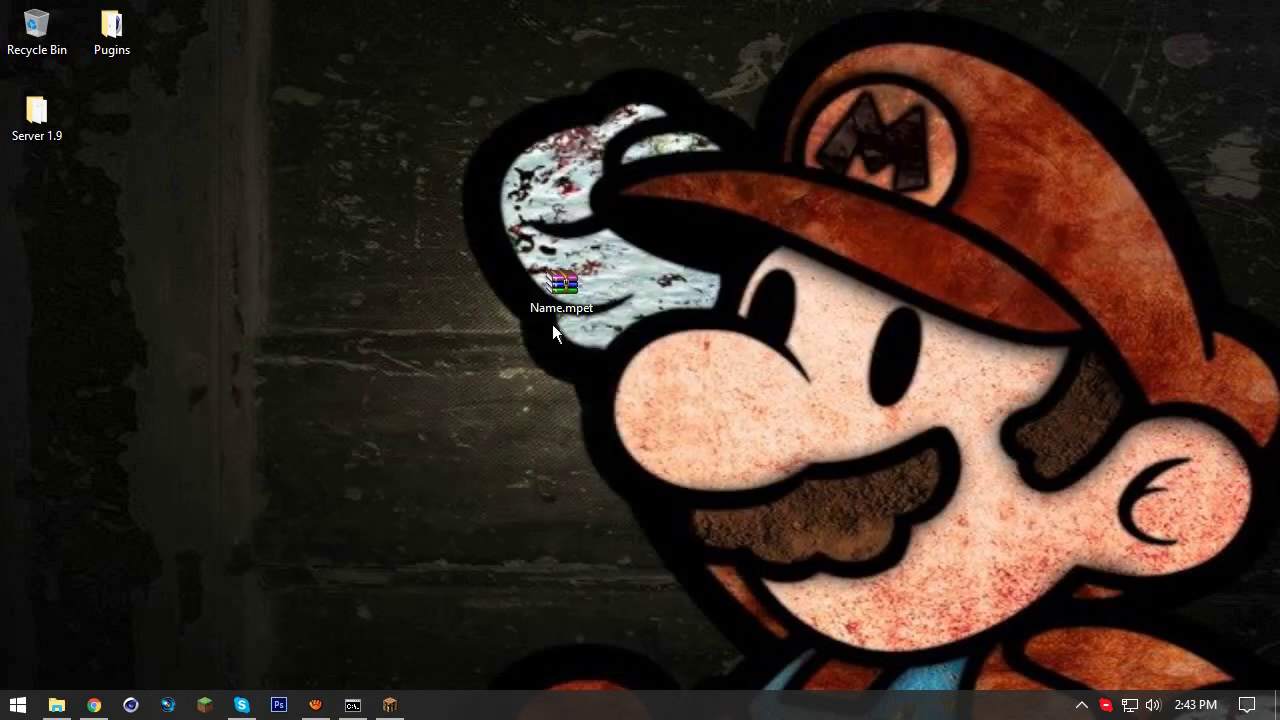
- Open Name.mpet in WinRAR and extract all four entries onto the desktop
{"action": "right_click", "coordinate": [559, 272]}
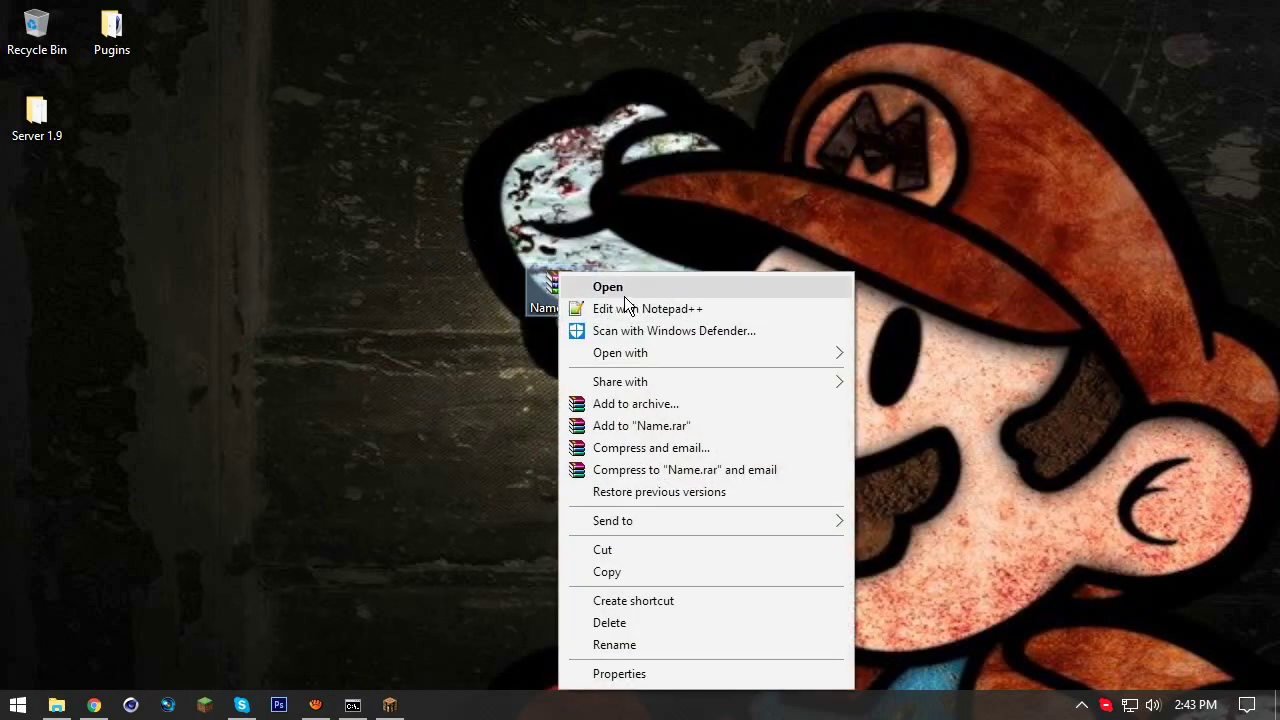
{"action": "left_click", "coordinate": [605, 287]}
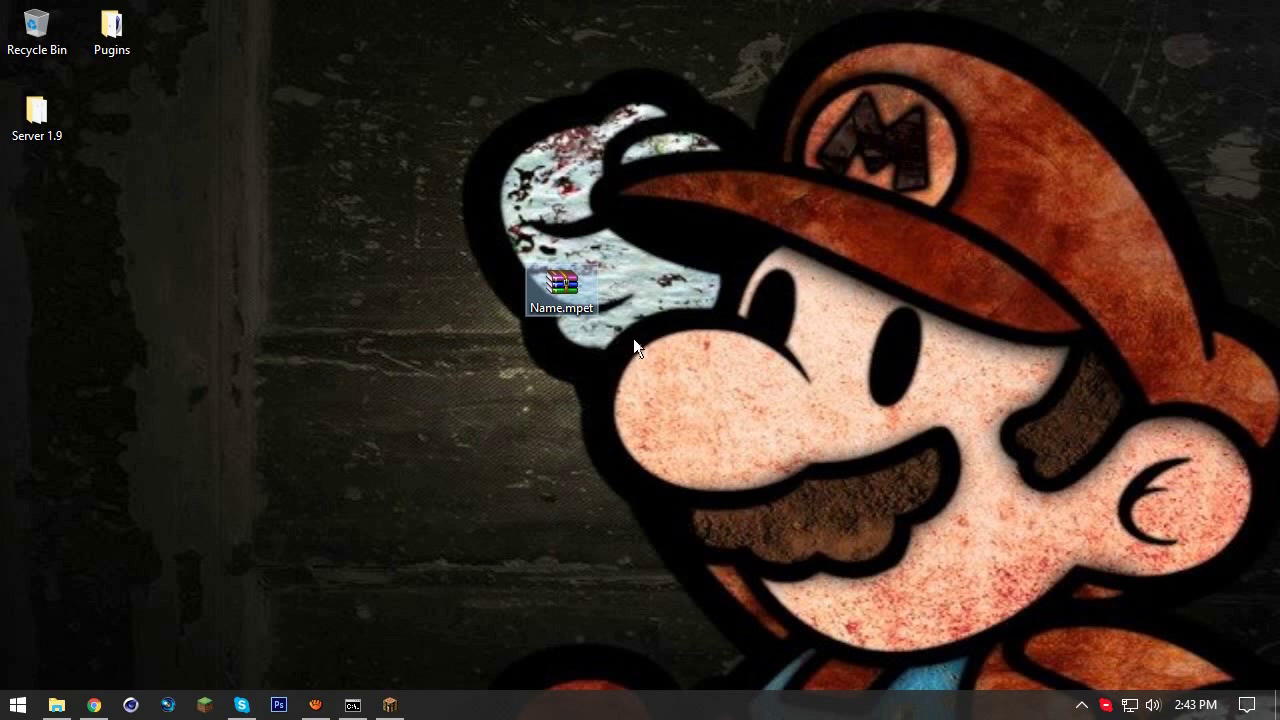
{"action": "left_click_drag", "start_coordinate": [166, 338], "coordinate": [880, 284]}
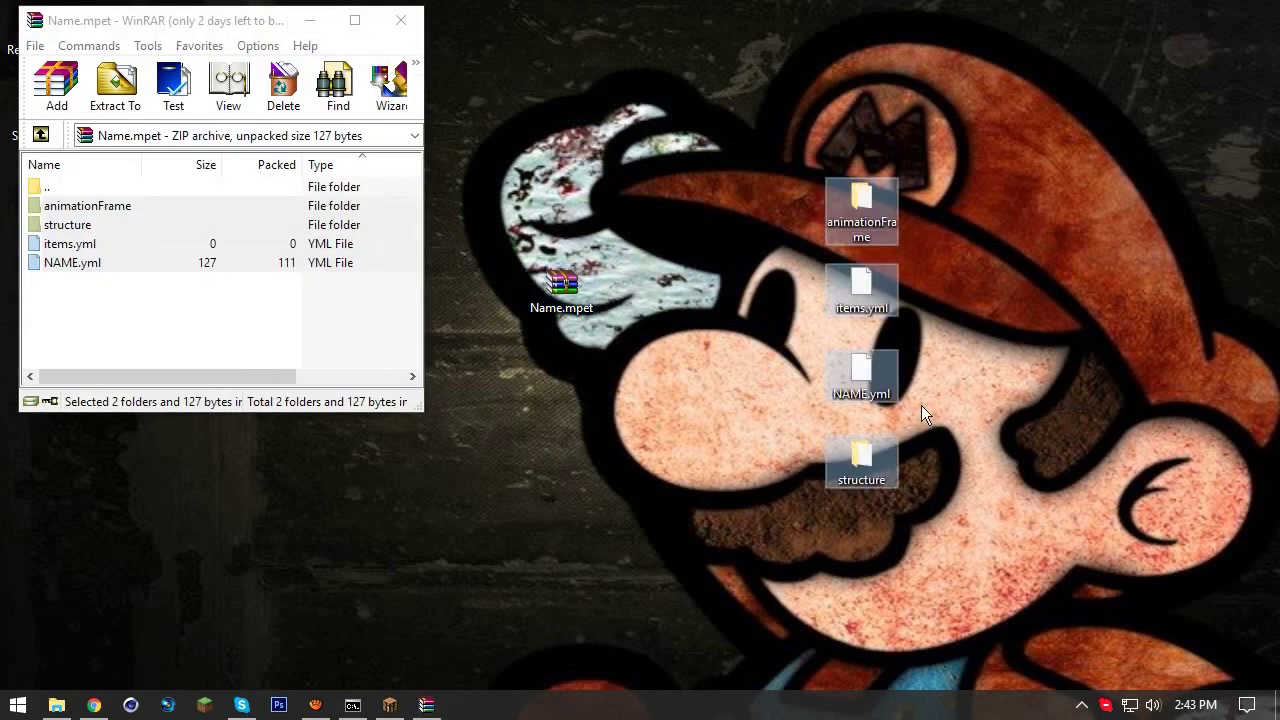
{"action": "left_click", "coordinate": [878, 385]}
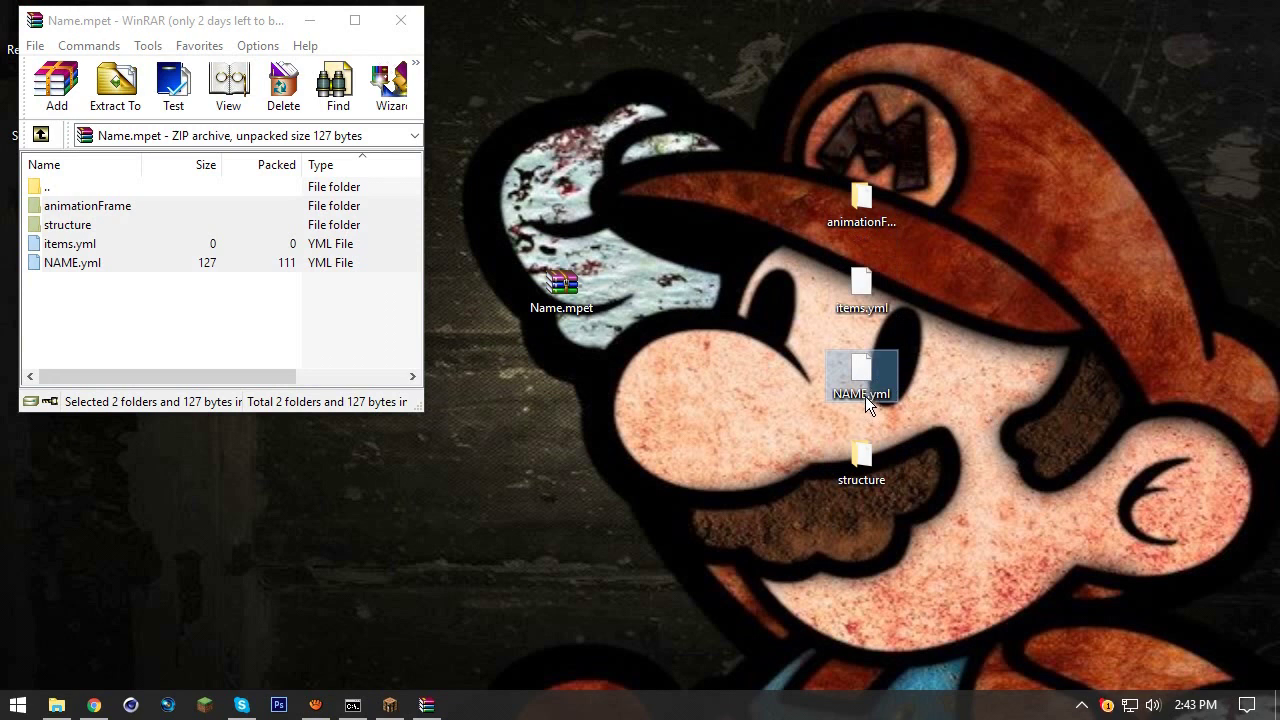
- Open the desktop's NAME.yml with Edit with Notepad++
{"action": "left_click_drag", "start_coordinate": [970, 412], "coordinate": [796, 378]}
{"action": "right_click", "coordinate": [860, 367]}
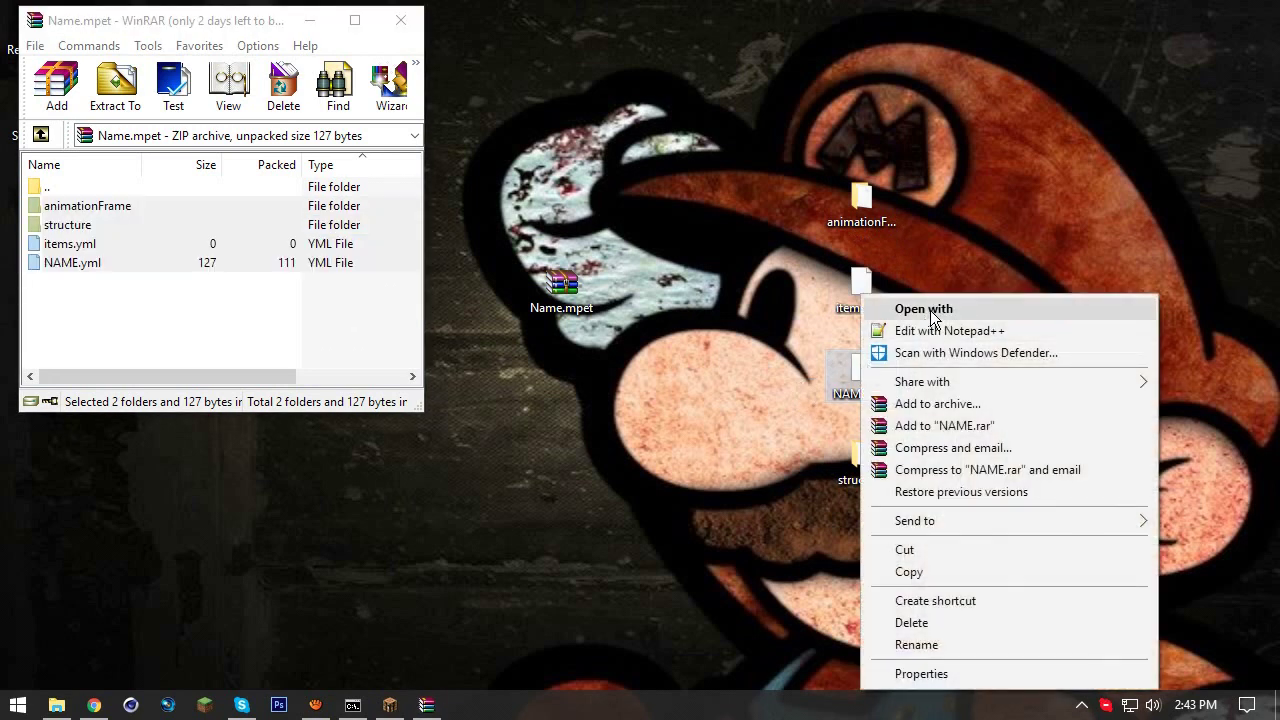
{"action": "left_click", "coordinate": [935, 329]}
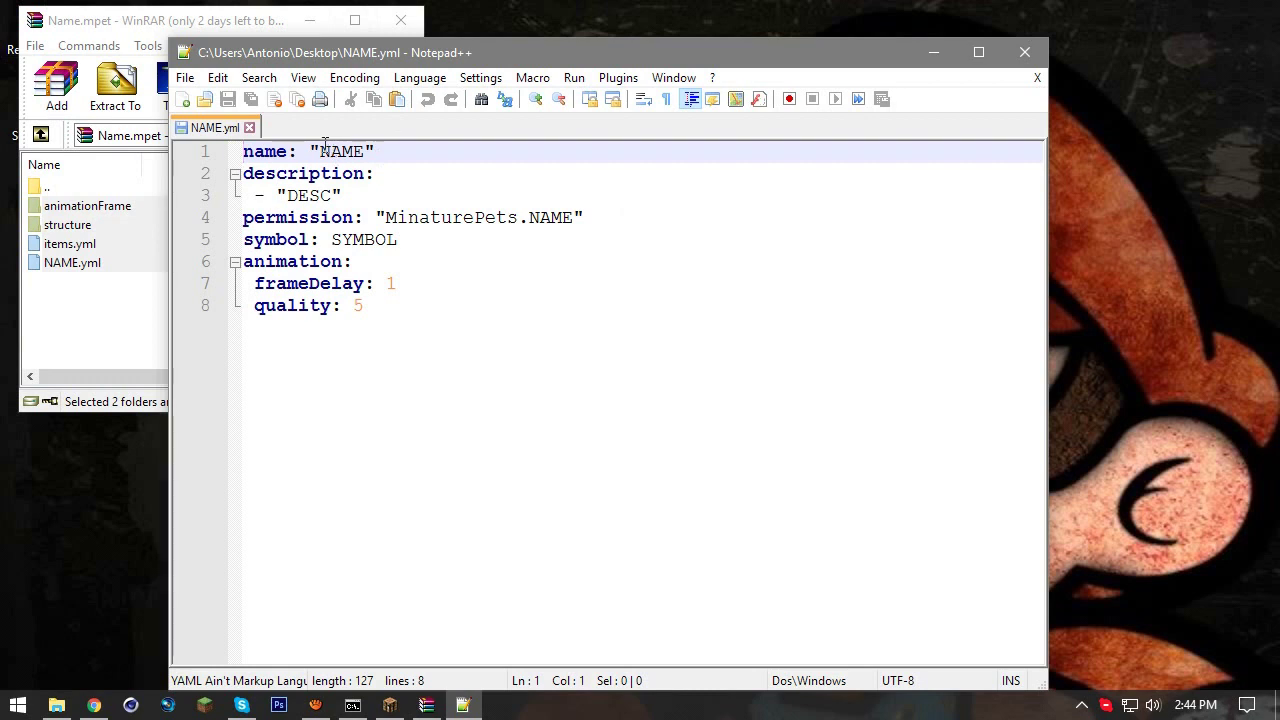
- Set the name to 'Owl' and the description to 'Whoo, Whoo, Whoo'
{"action": "left_click_drag", "start_coordinate": [321, 151], "coordinate": [364, 152]}
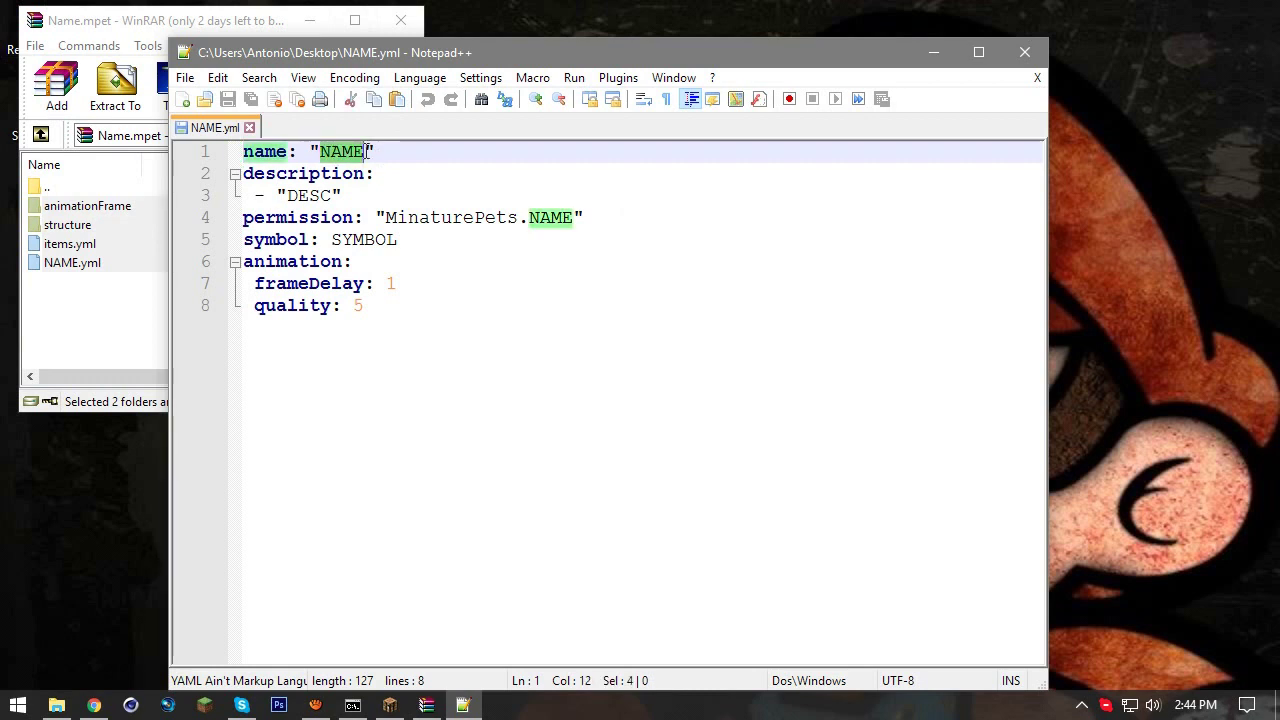
{"action": "key", "text": "BackSpace"}
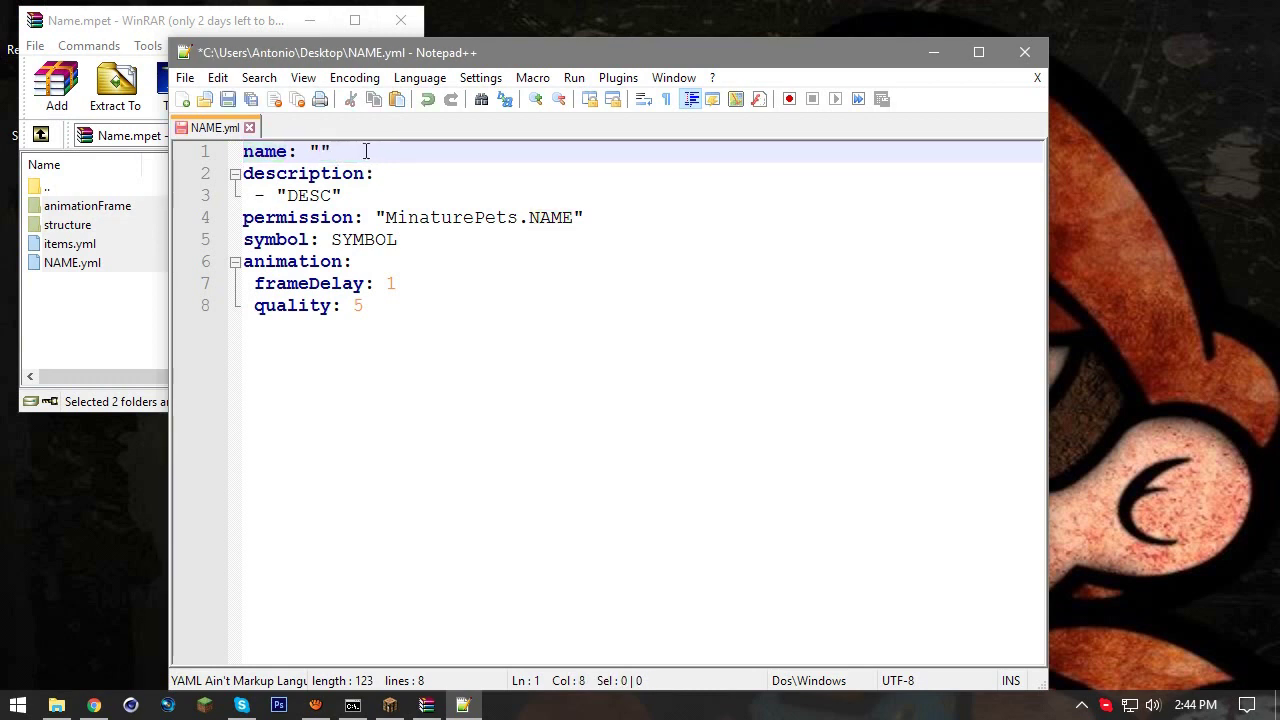
{"action": "type", "text": "Owl"}
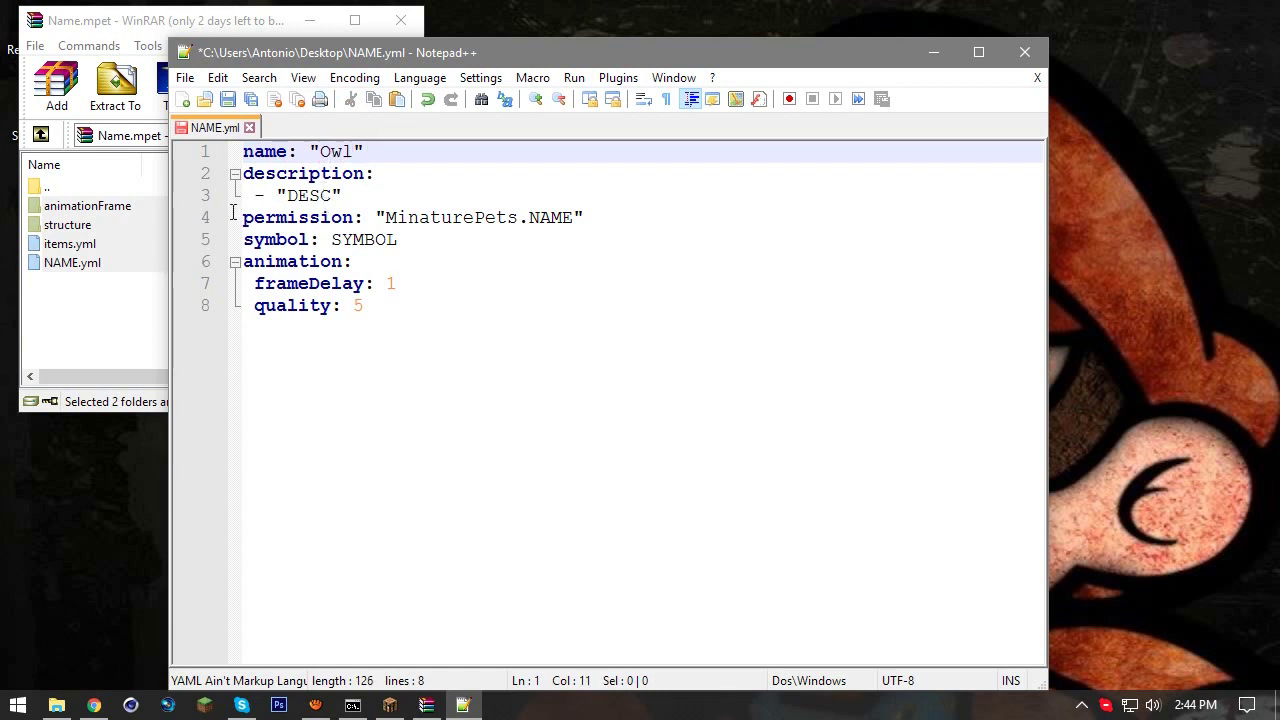
{"action": "left_click", "coordinate": [335, 197]}
{"action": "key", "text": "BackSpace"}
{"action": "key", "text": "BackSpace"}
{"action": "key", "text": "BackSpace"}
{"action": "key", "text": "BackSpace"}
{"action": "type", "text": "Whoo, Whoo"}
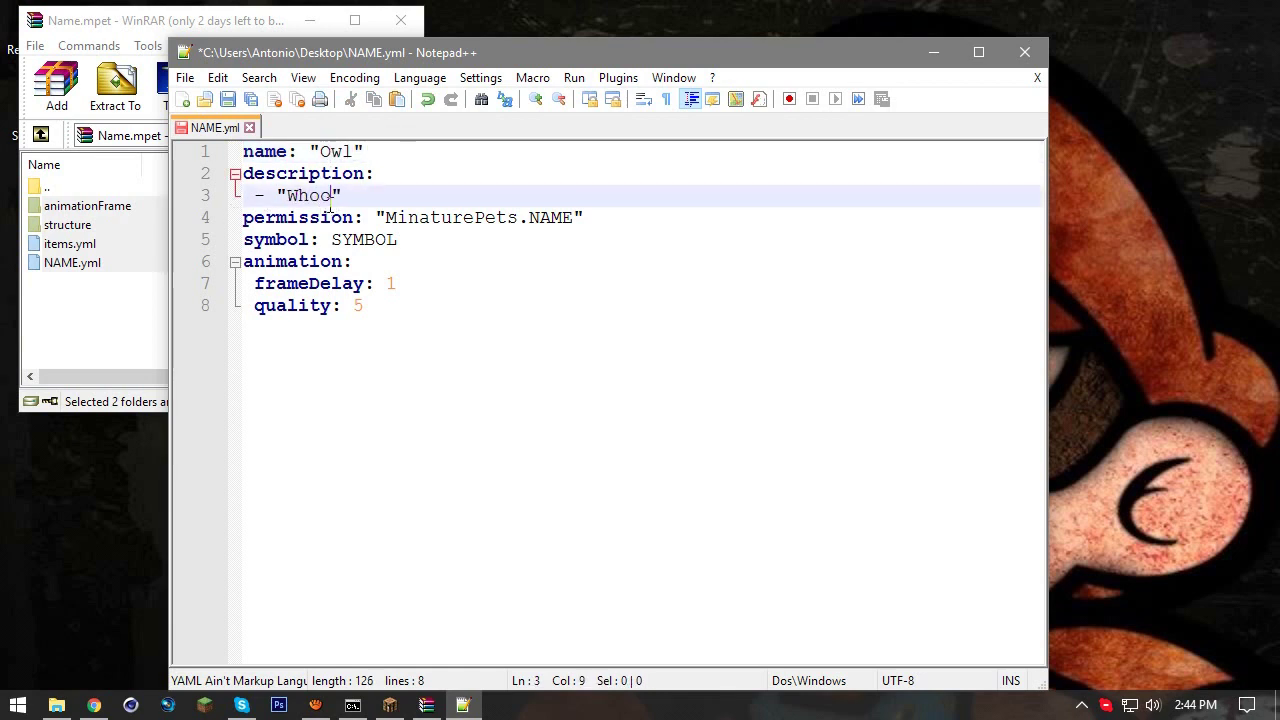
{"action": "type", "text": ", Whoo"}
{"action": "left_click", "coordinate": [386, 239]}
- Change the permission value to 'MinaturePets.owl'
{"action": "left_click", "coordinate": [474, 217]}
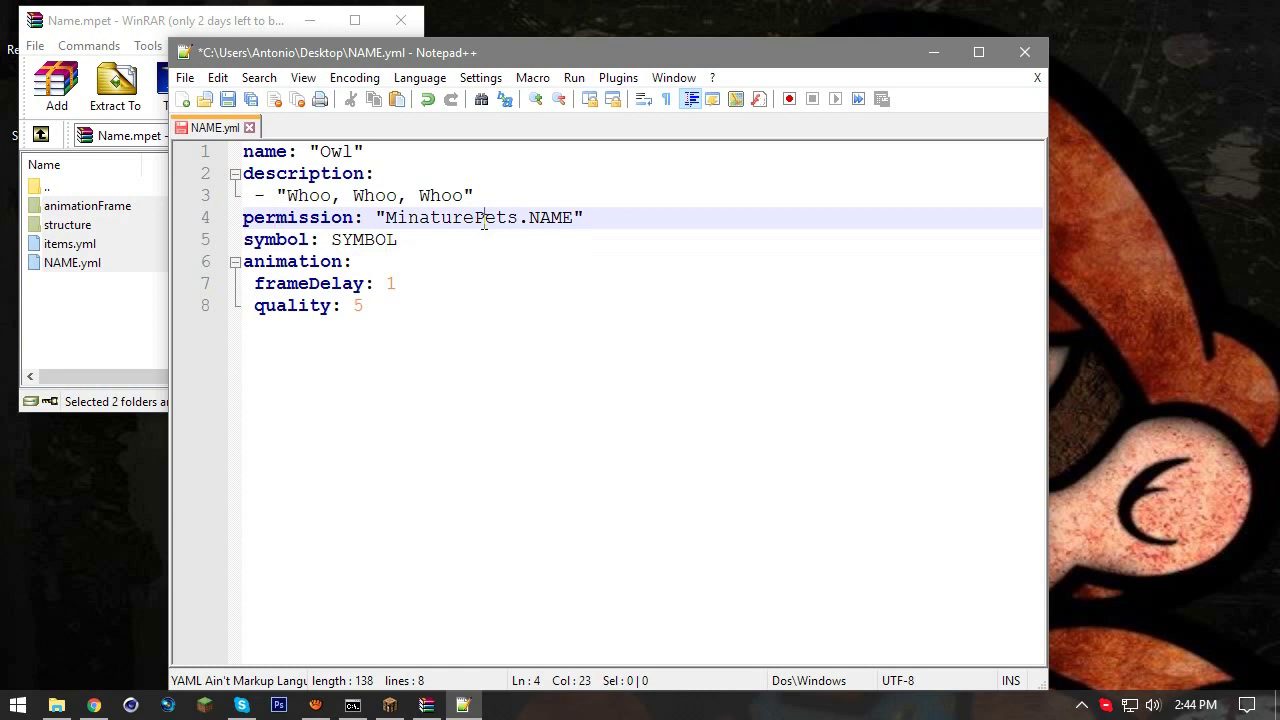
{"action": "key", "text": "Right"}
{"action": "left_click", "coordinate": [575, 217]}
{"action": "key", "text": "BackSpace"}
{"action": "key", "text": "BackSpace"}
{"action": "key", "text": "BackSpace"}
{"action": "key", "text": "BackSpace"}
{"action": "type", "text": "owl"}
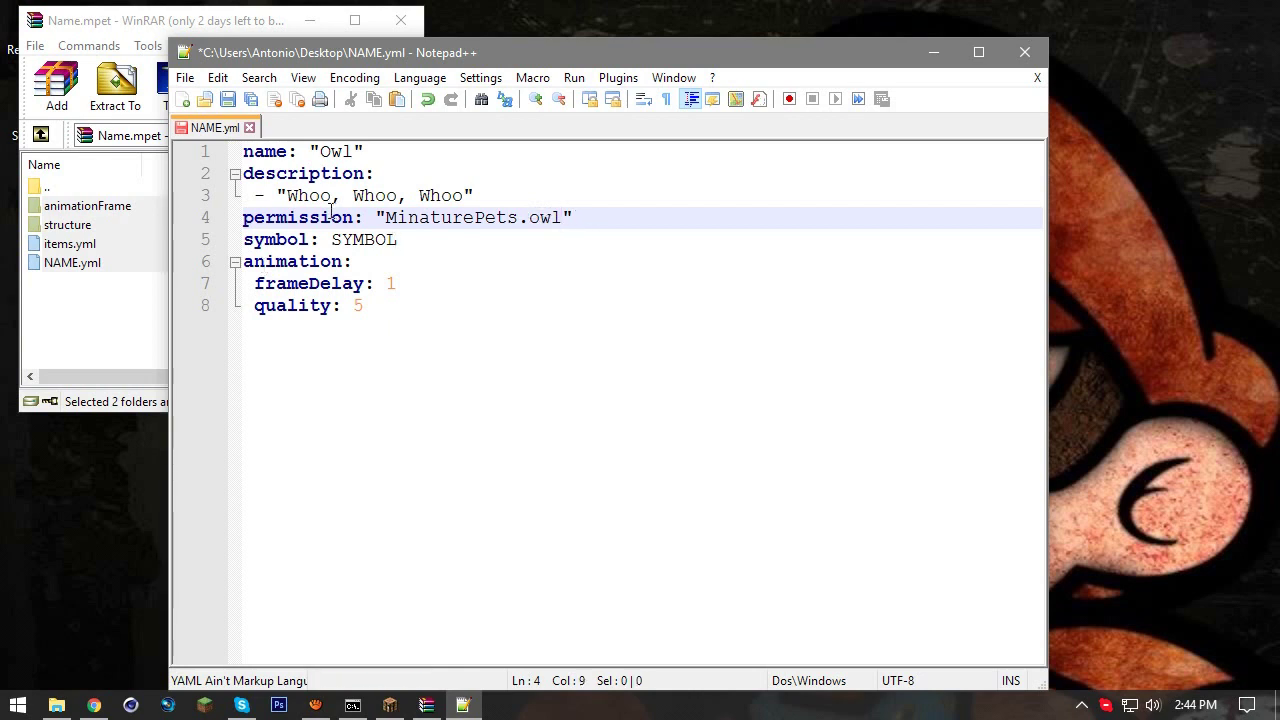
{"action": "left_click_drag", "start_coordinate": [329, 217], "coordinate": [210, 222]}
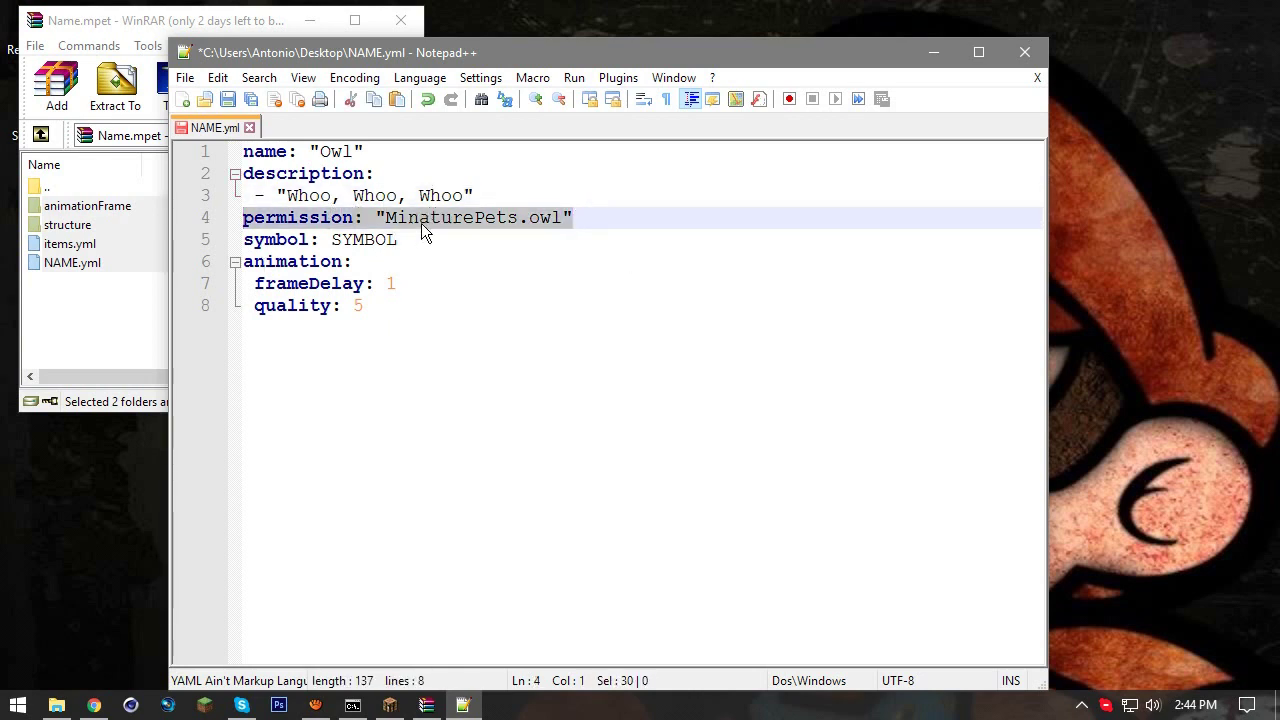
- Replace the SYMBOL placeholder on line 5 with head
{"action": "left_click", "coordinate": [548, 230]}
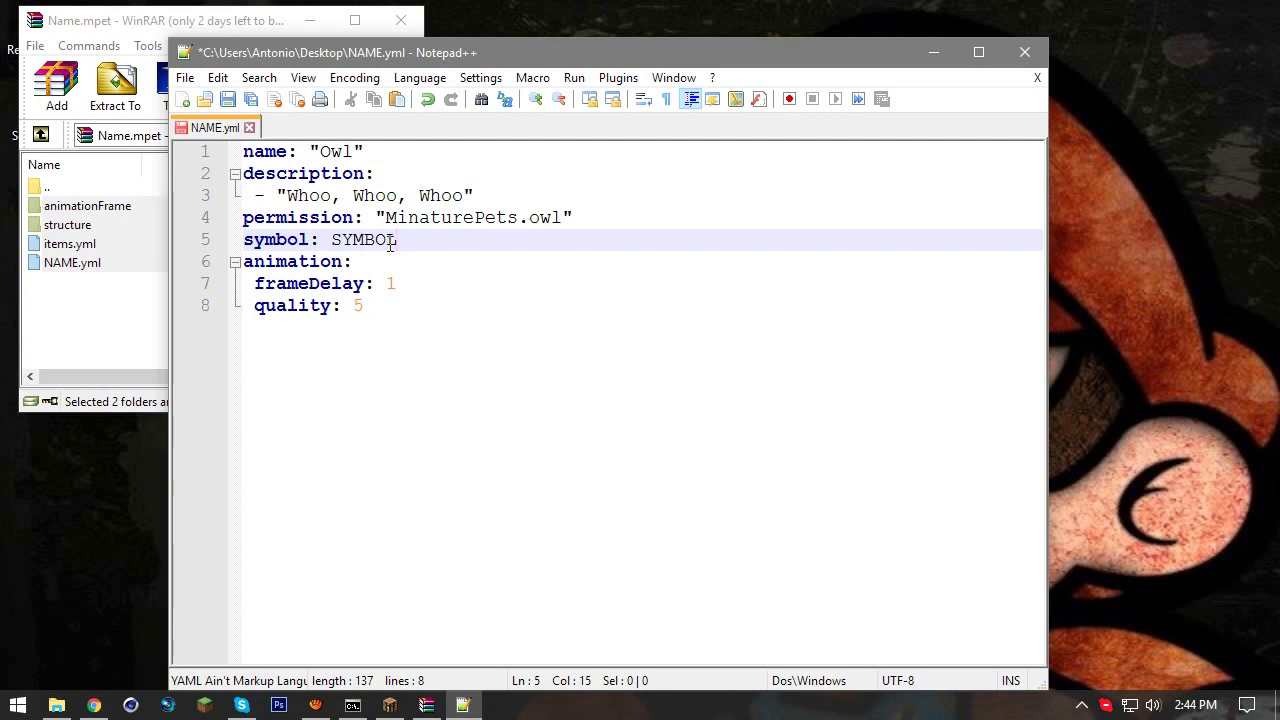
{"action": "key", "text": "BackSpace"}
{"action": "key", "text": "BackSpace"}
{"action": "key", "text": "BackSpace"}
{"action": "key", "text": "BackSpace"}
{"action": "key", "text": "BackSpace"}
{"action": "key", "text": "BackSpace"}
{"action": "type", "text": "he"}
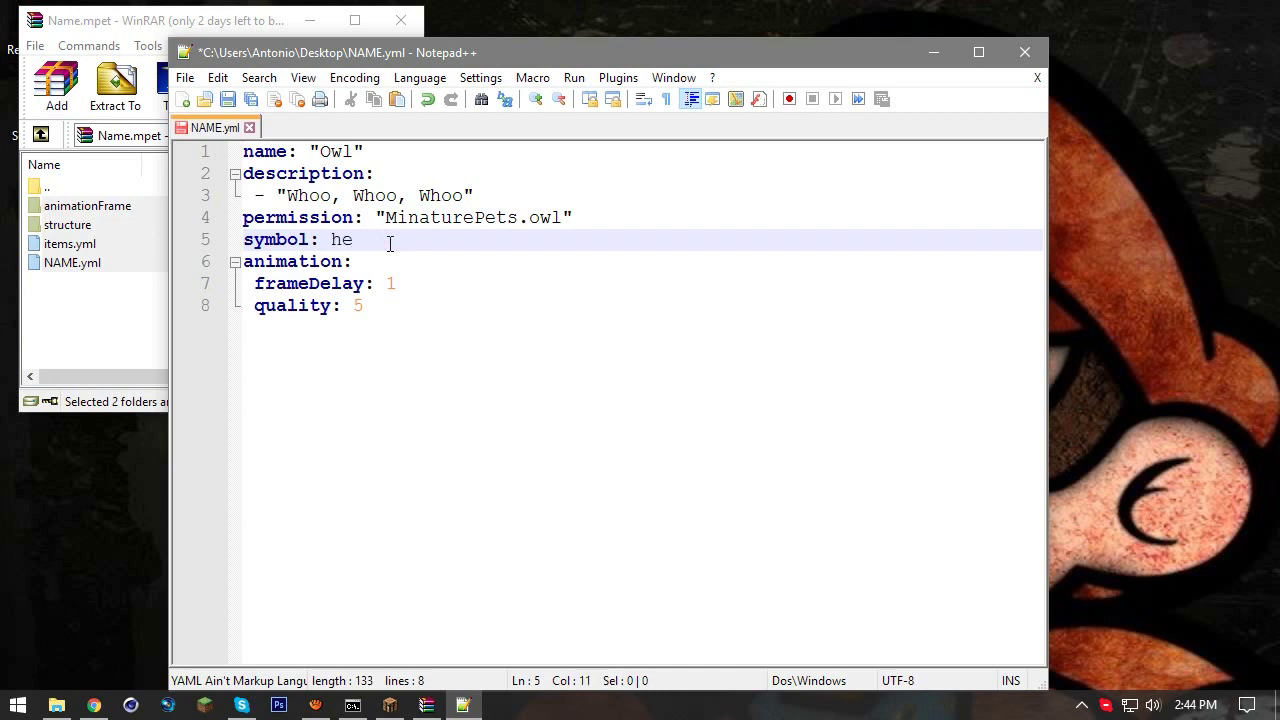
{"action": "type", "text": "ad"}
{"action": "left_click_drag", "start_coordinate": [390, 243], "coordinate": [320, 240]}
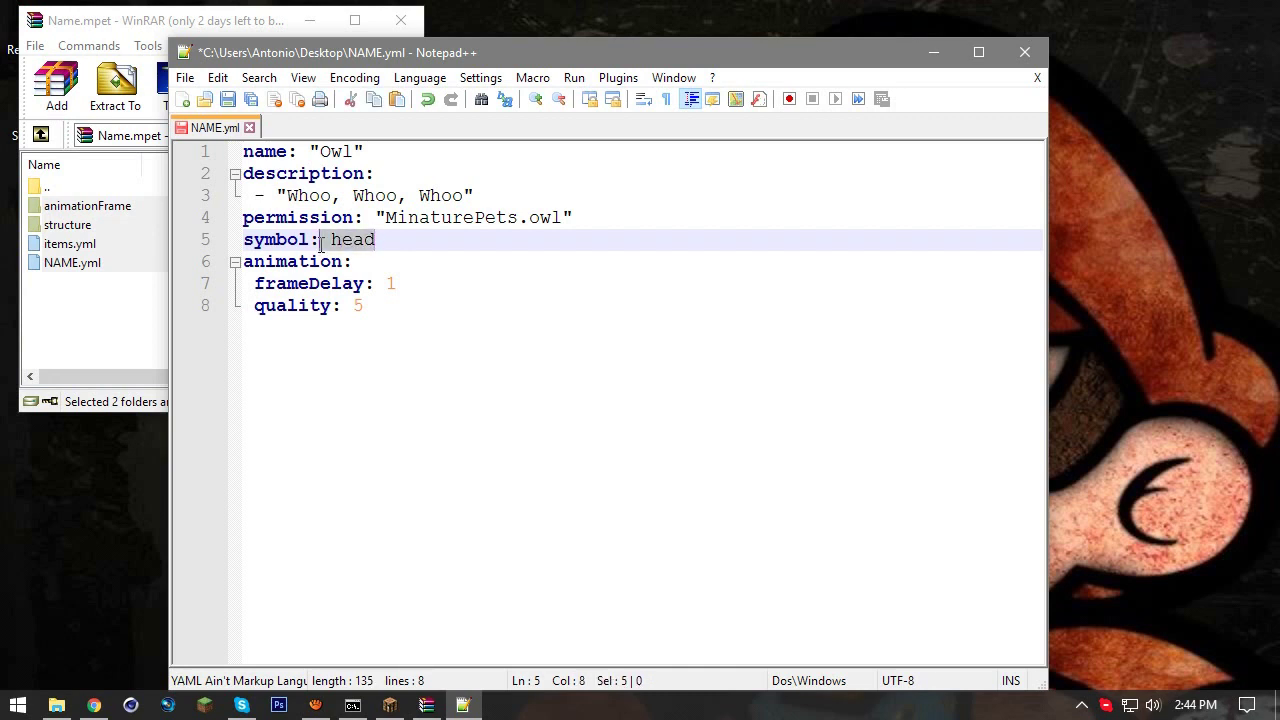
- Save NAME.yml, undo the accidentally duplicated quality line, and close Notepad++
{"action": "left_click", "coordinate": [300, 263]}
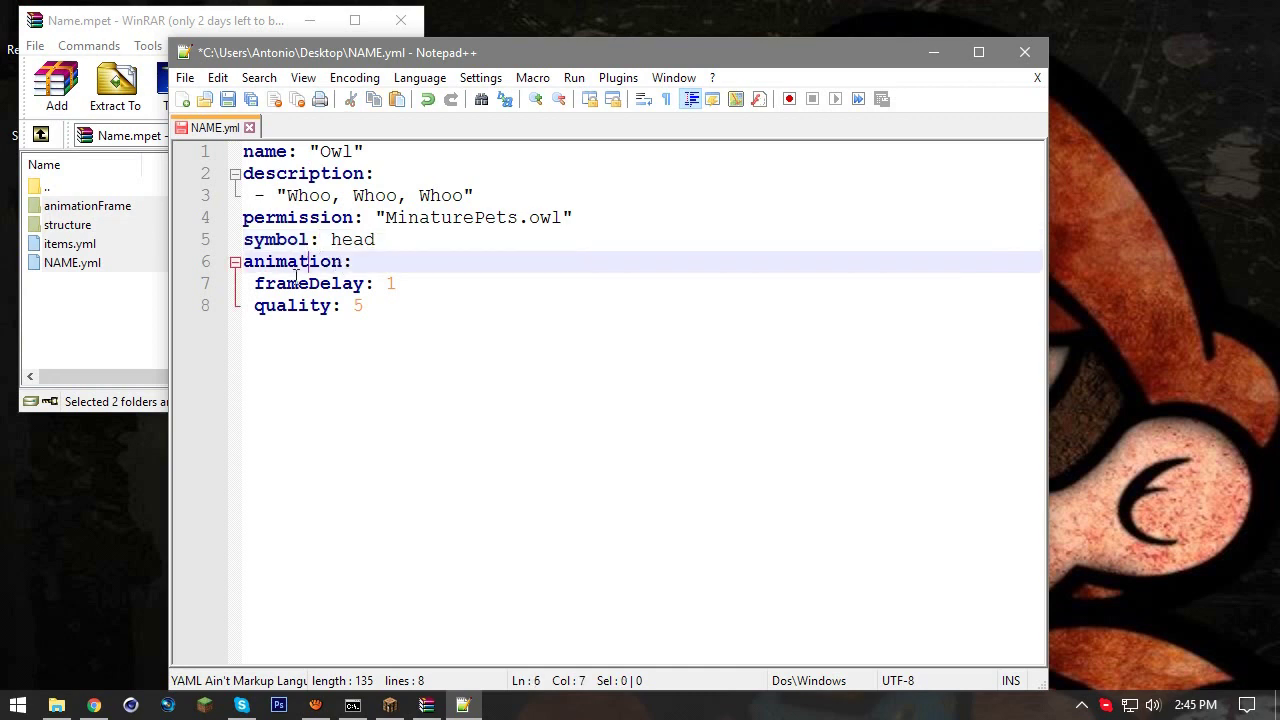
{"action": "left_click", "coordinate": [423, 304]}
{"action": "left_click", "coordinate": [308, 284]}
{"action": "key", "text": "Down"}
{"action": "key", "text": "End"}
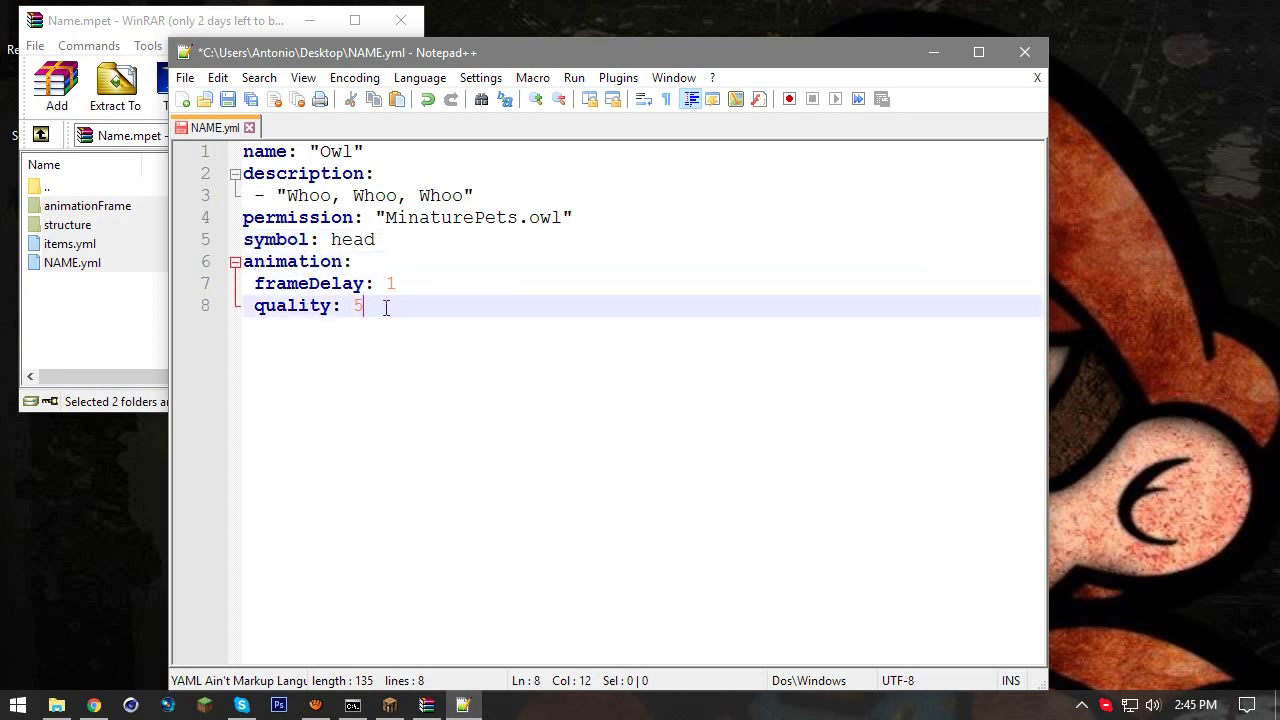
{"action": "key", "text": "shift+Up"}
{"action": "key", "text": "shift+Home"}
{"action": "key", "text": "shift+Home"}
{"action": "left_click", "coordinate": [462, 358]}
{"action": "key", "text": "ctrl+d"}
{"action": "key", "text": "ctrl+s"}
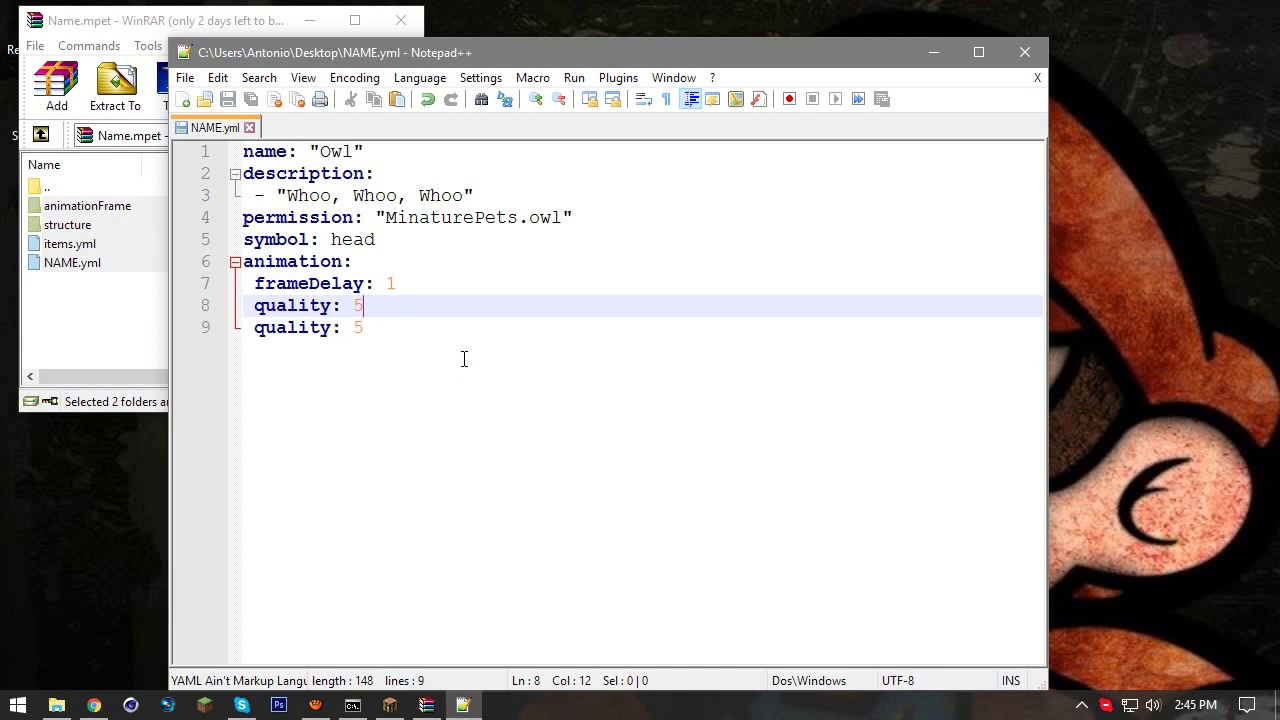
{"action": "key", "text": "ctrl+z"}
{"action": "left_click", "coordinate": [1024, 52]}
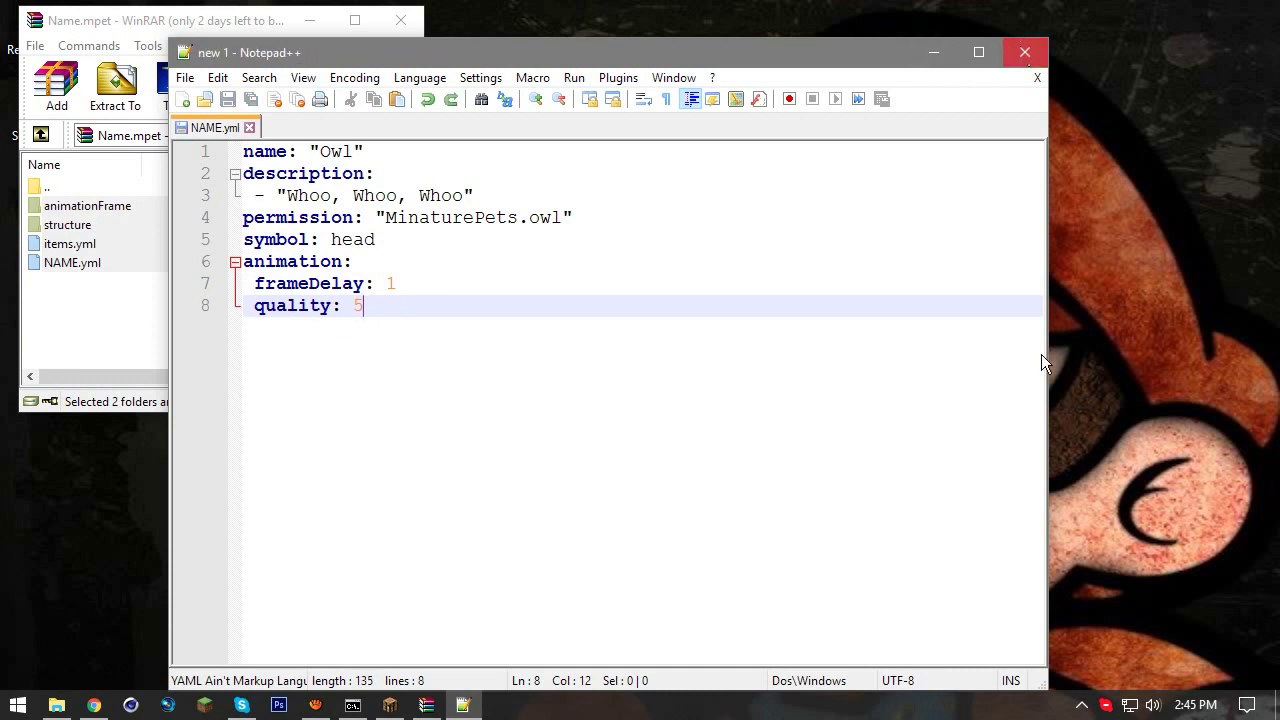
- Rename NAME.yml to owl.yml and move it to the desktop's top-right corner
{"action": "left_click_drag", "start_coordinate": [867, 399], "coordinate": [1020, 398]}
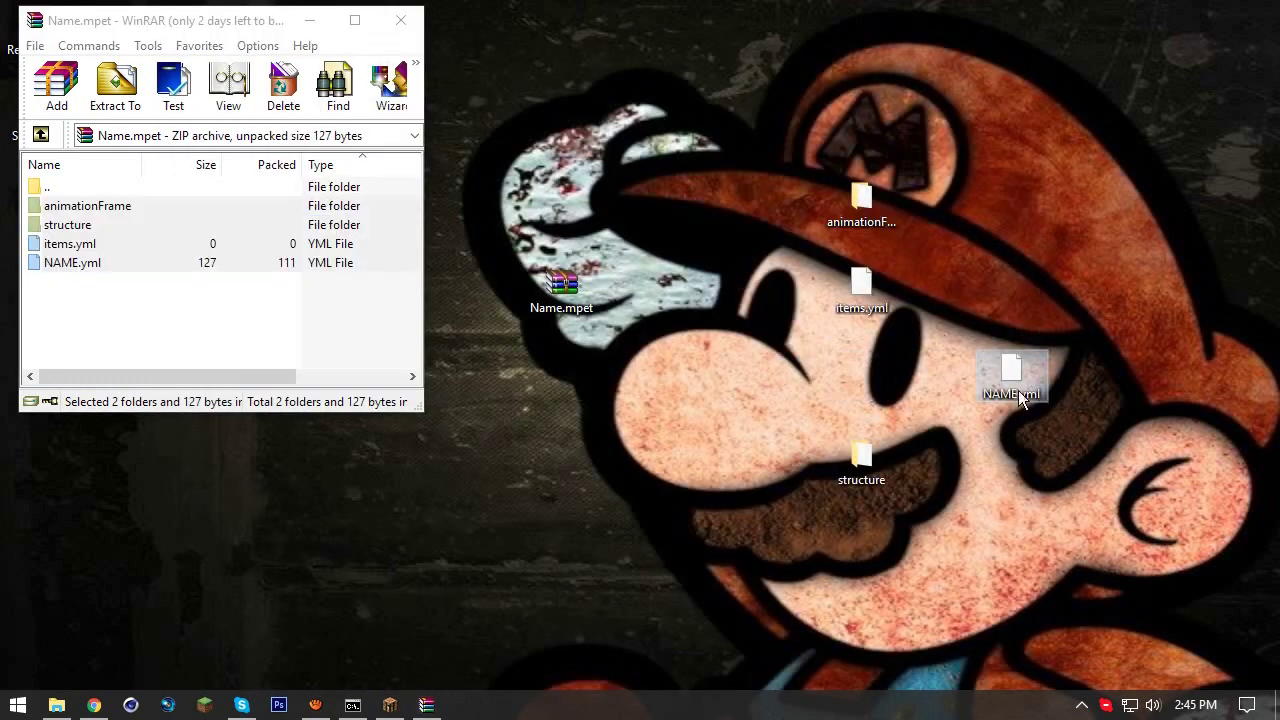
{"action": "right_click", "coordinate": [1015, 385]}
{"action": "left_click", "coordinate": [1031, 646]}
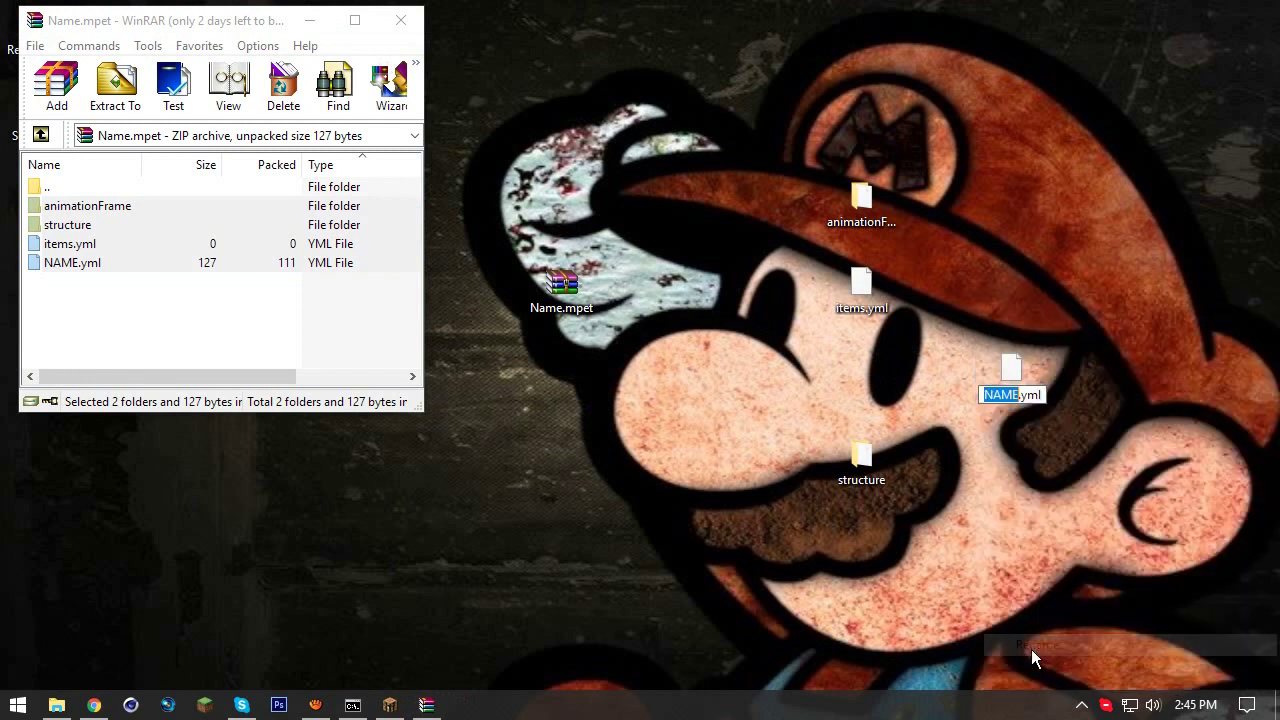
{"action": "type", "text": "owl"}
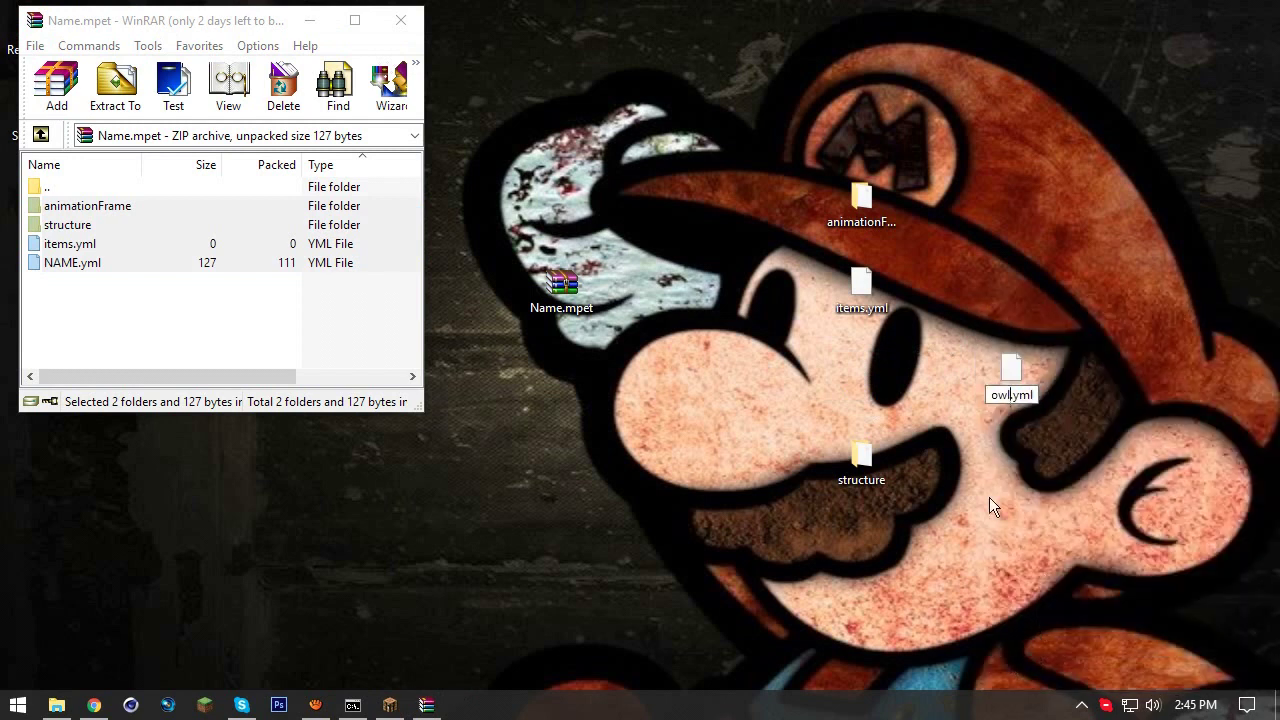
{"action": "key", "text": "Return"}
{"action": "left_click_drag", "start_coordinate": [1042, 390], "coordinate": [1205, 62]}
- Open items.yml with Edit with Notepad++
{"action": "left_click", "coordinate": [862, 292]}
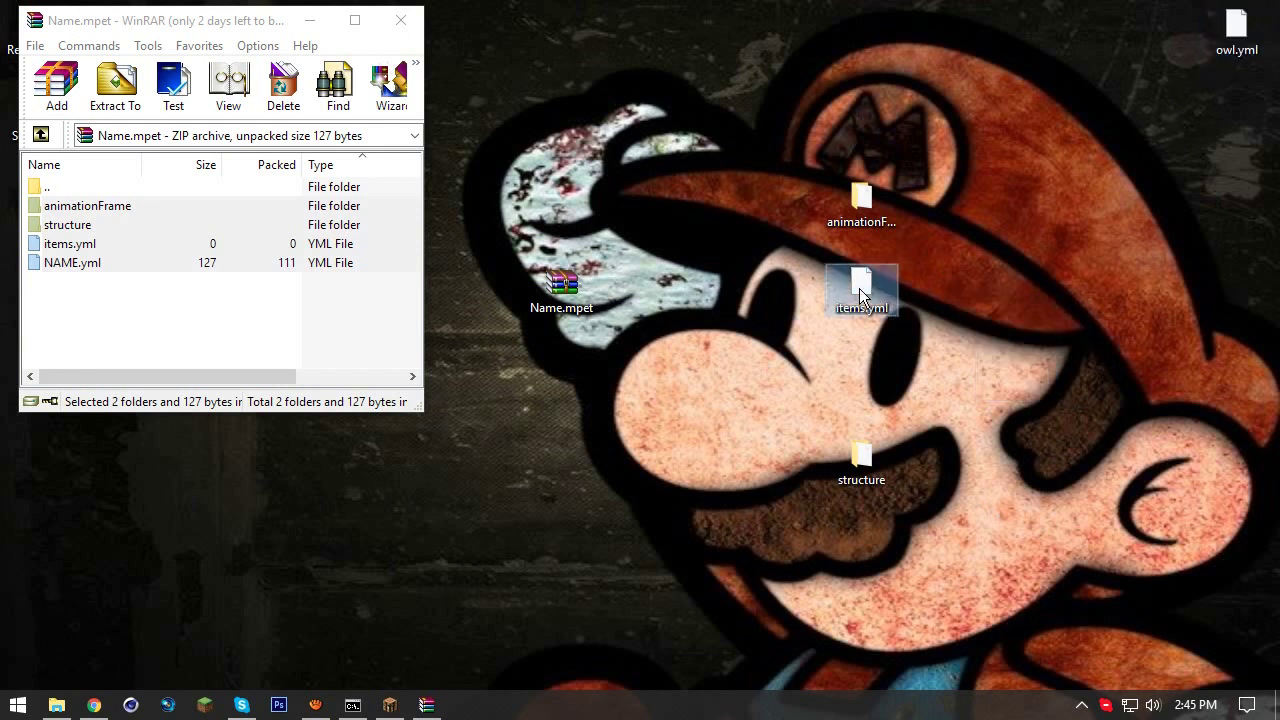
{"action": "right_click", "coordinate": [862, 292]}
{"action": "left_click", "coordinate": [900, 322]}
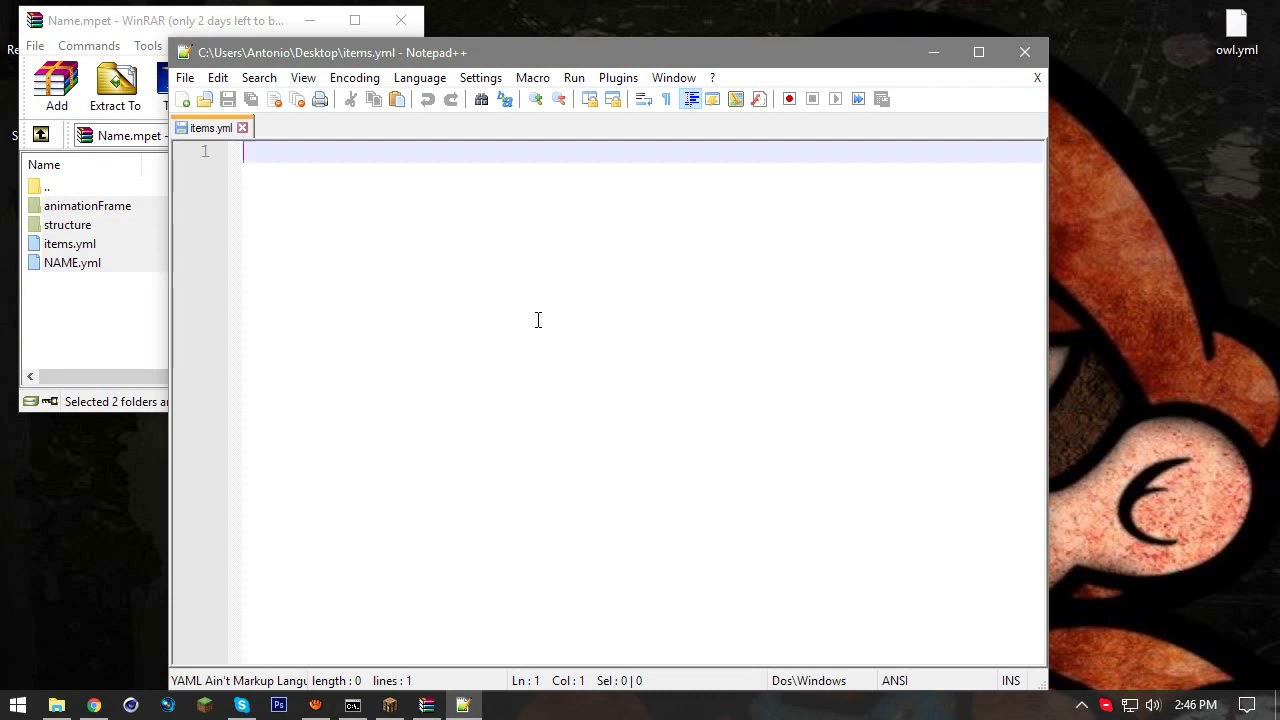
- Write a head: entry with an indented material: SKULL_ITEM line in items.yml
{"action": "type", "text": "head:"}
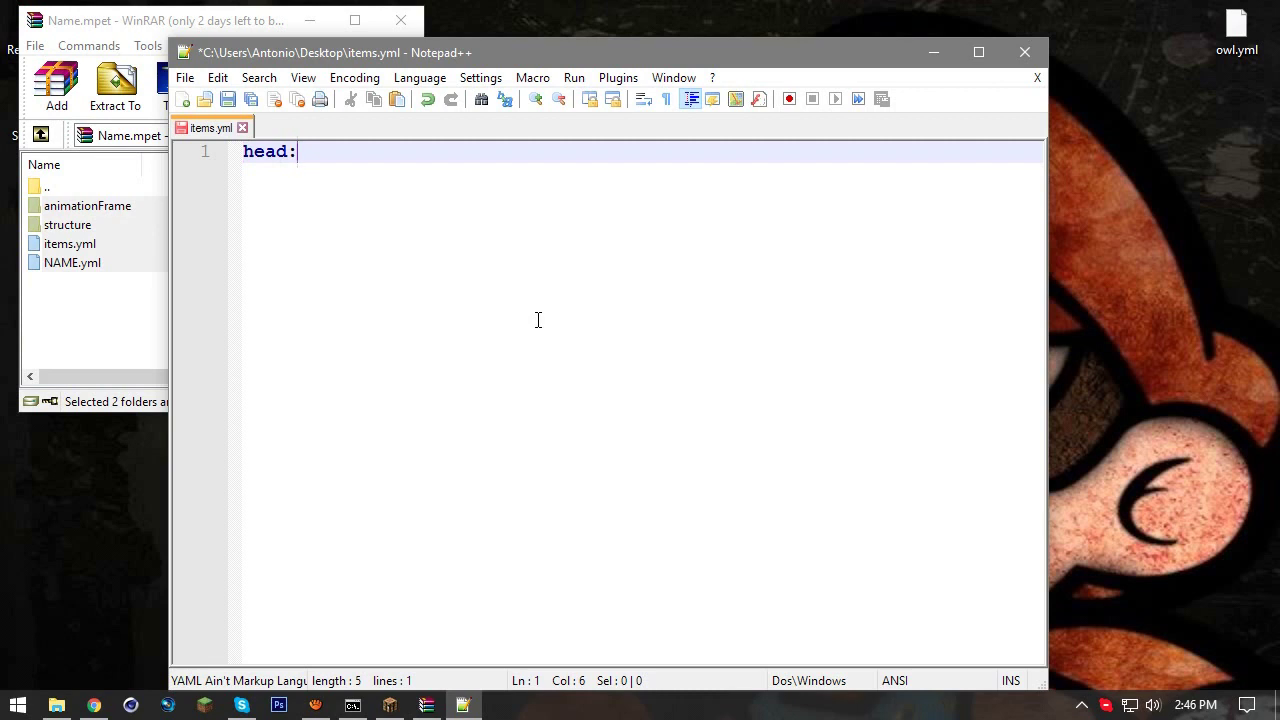
{"action": "key", "text": "Return"}
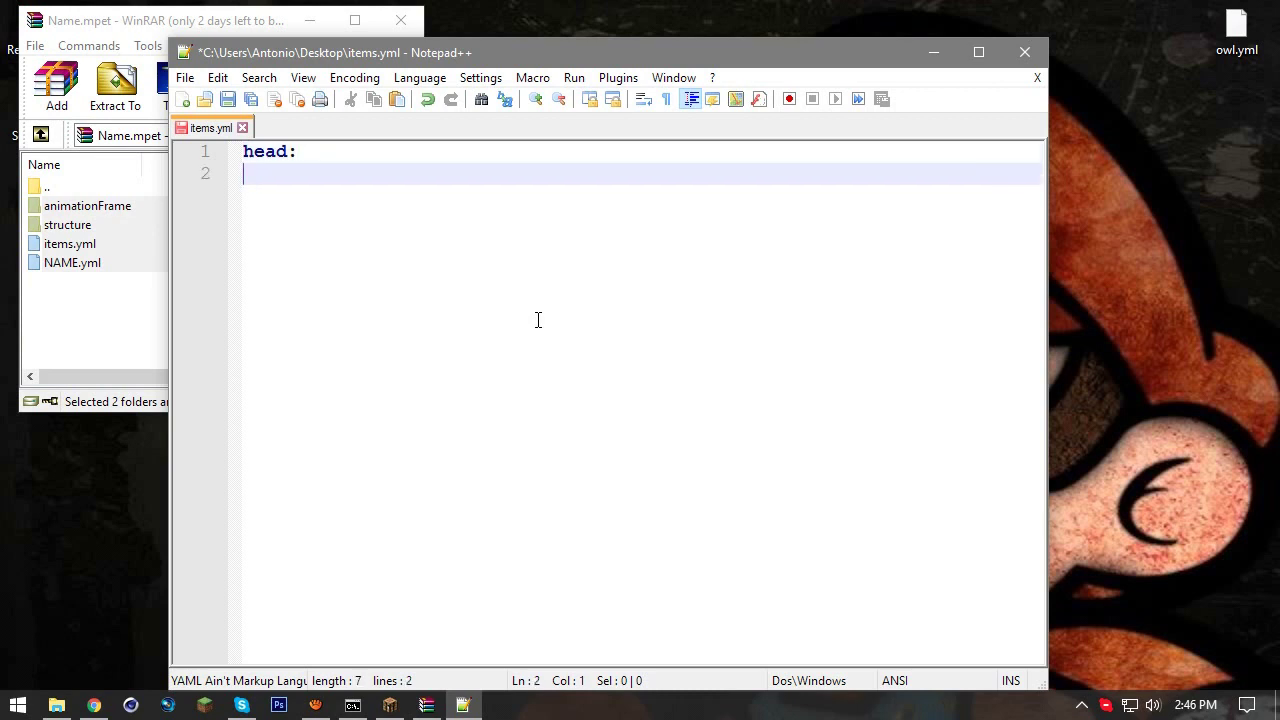
{"action": "type", "text": "material"}
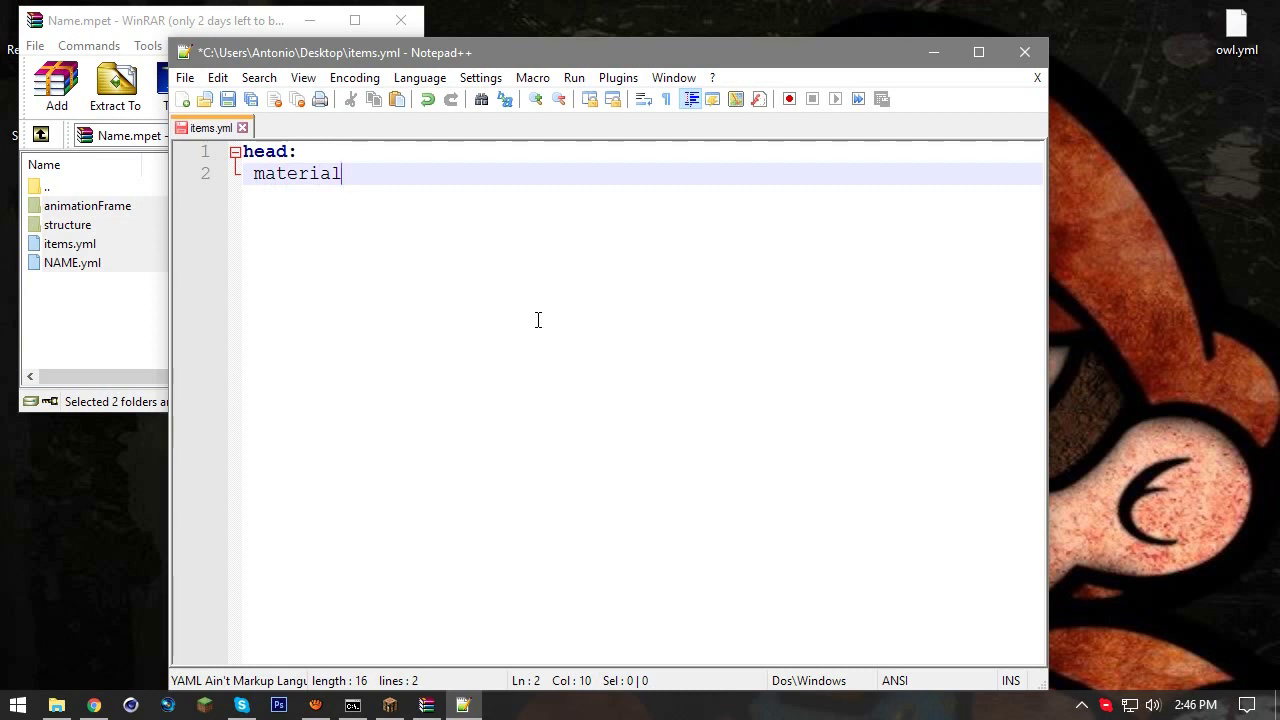
{"action": "type", "text": ":"}
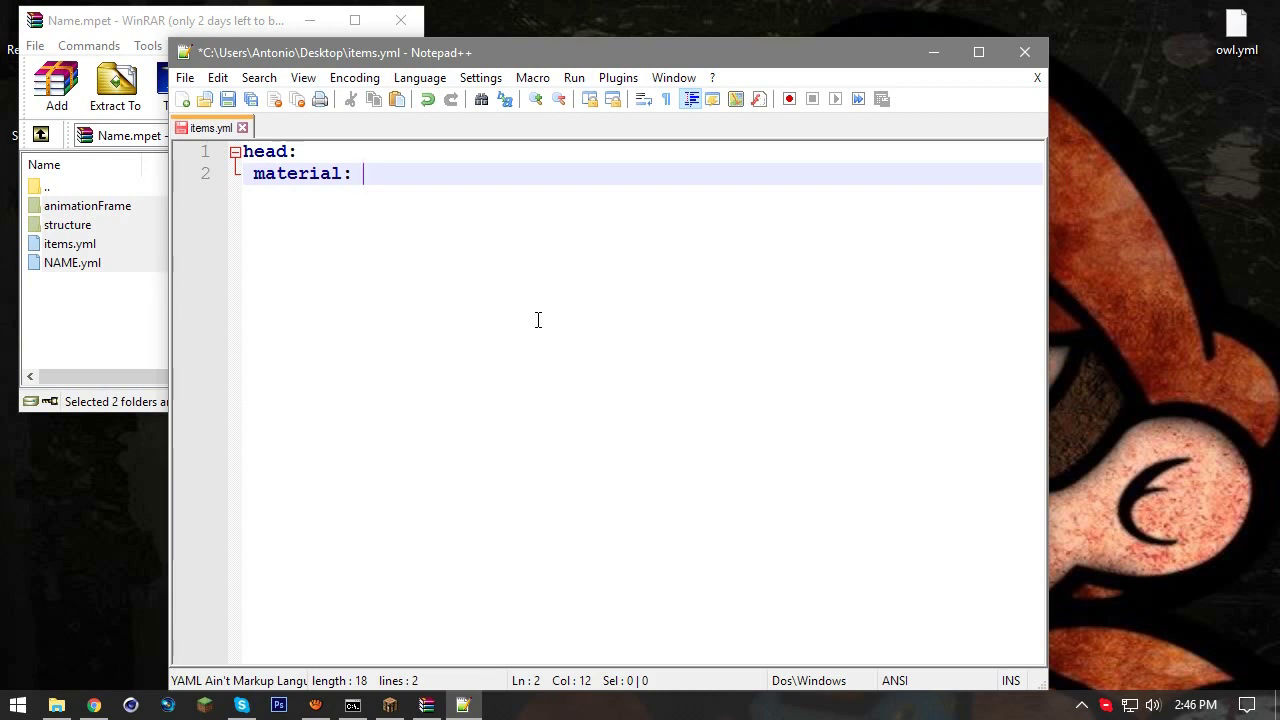
{"action": "type", "text": "SKI"}
{"action": "key", "text": "BackSpace"}
{"action": "type", "text": "ULL"}
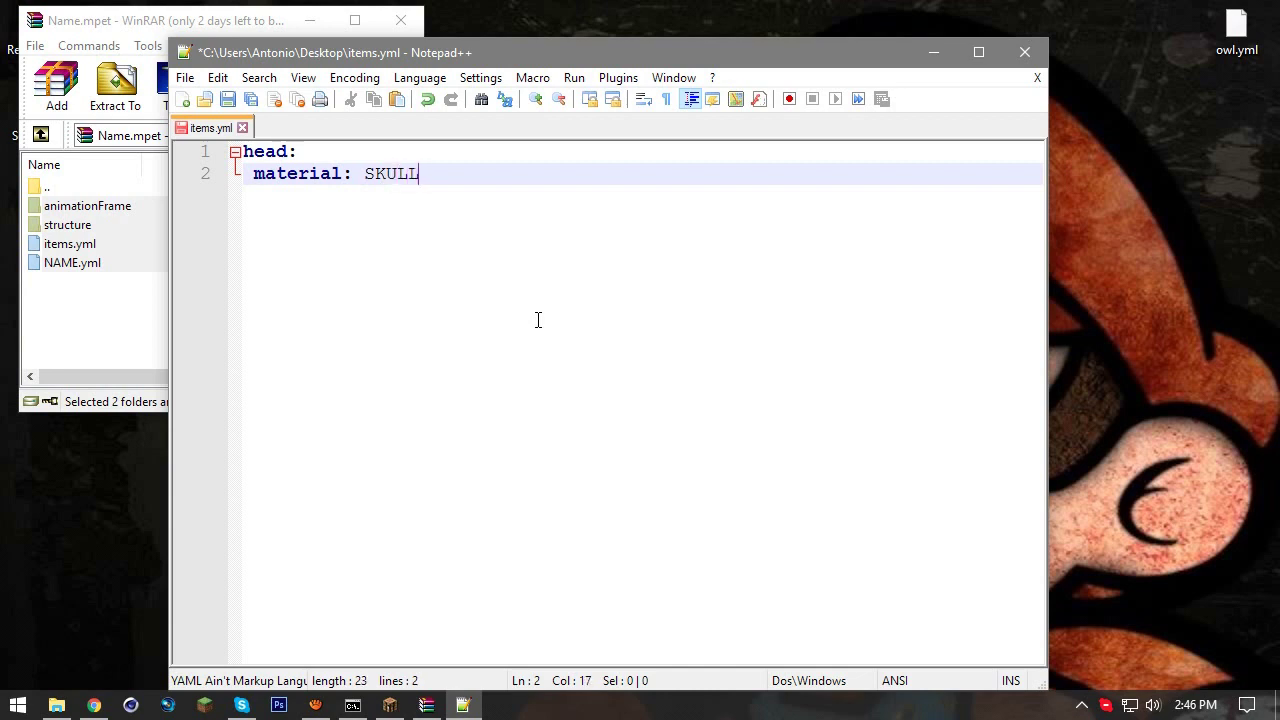
{"action": "type", "text": "_ITEM"}
{"action": "key", "text": "Return"}
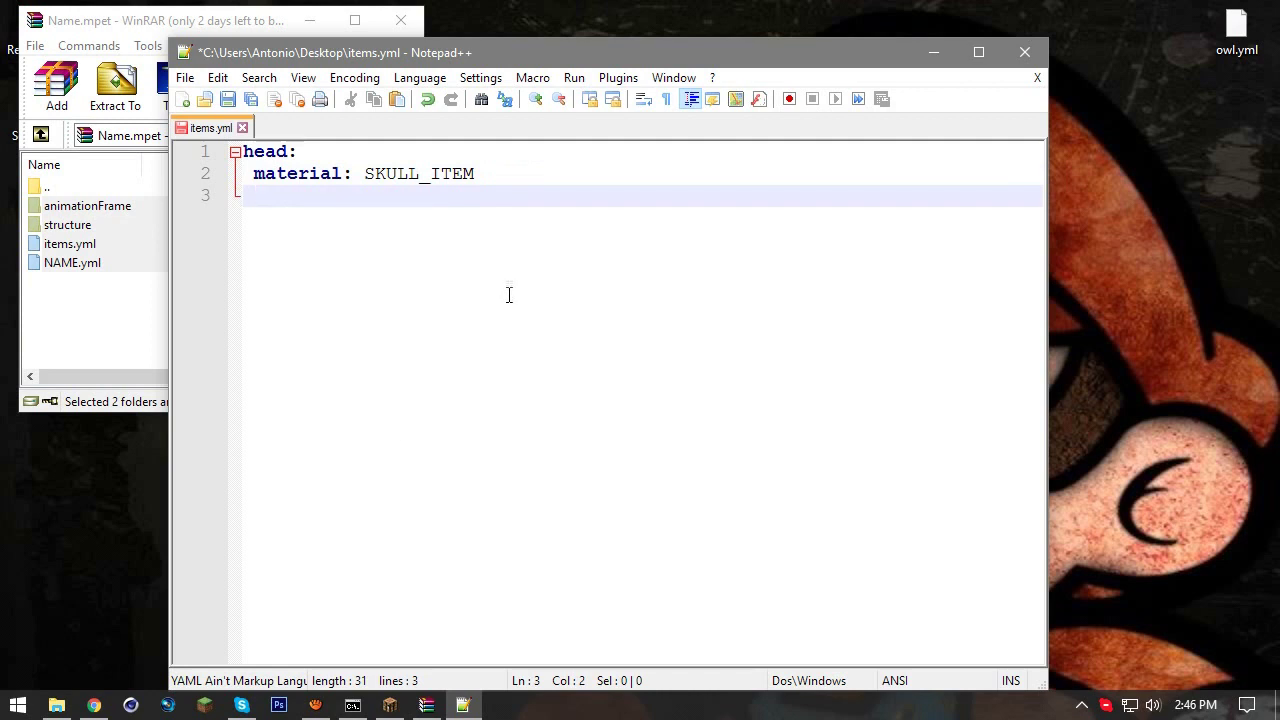
- Copy the skull texture URL from Chrome's Head Decoder page
{"action": "left_click", "coordinate": [93, 705]}
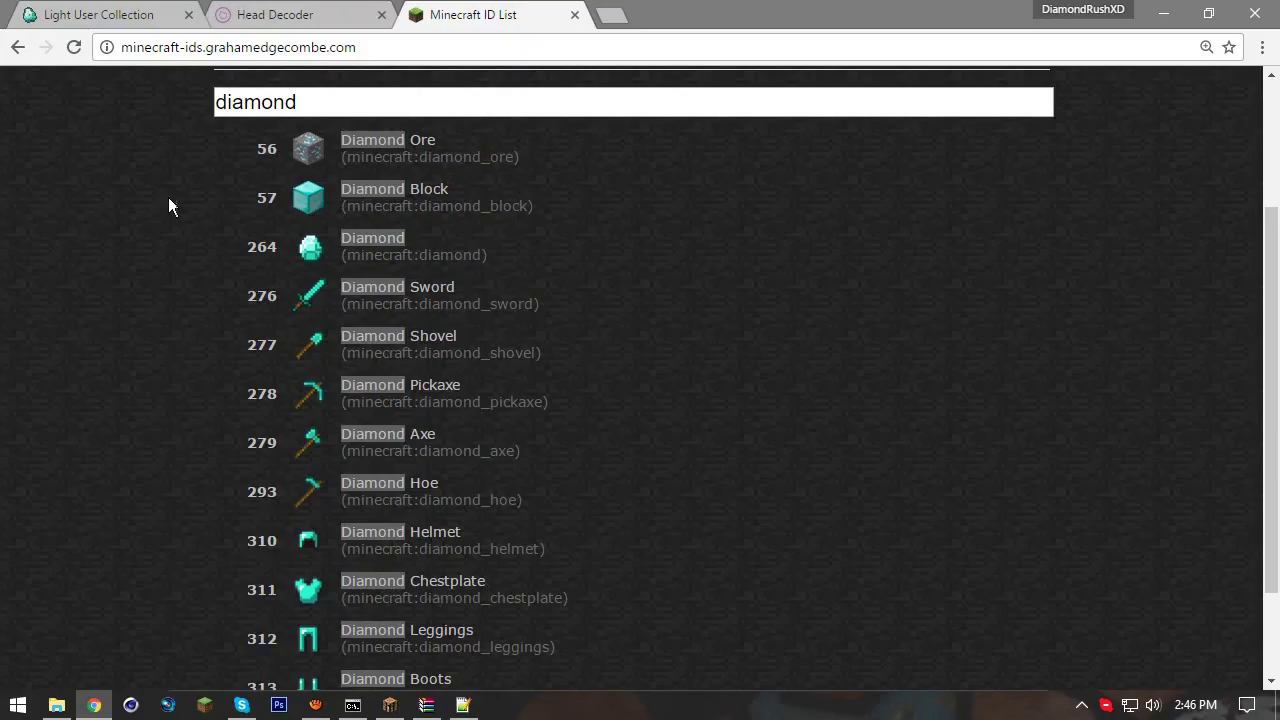
{"action": "left_click", "coordinate": [272, 15]}
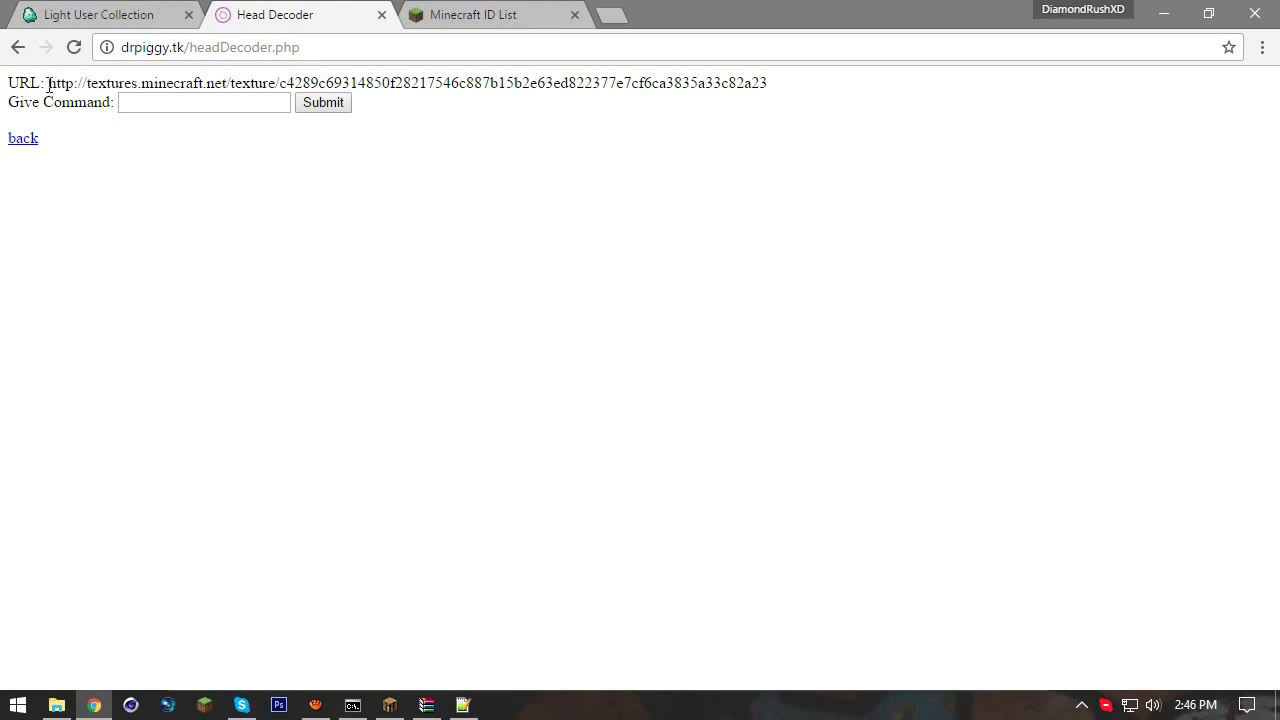
{"action": "left_click_drag", "start_coordinate": [49, 86], "coordinate": [740, 66]}
{"action": "key", "text": "alt+Tab"}
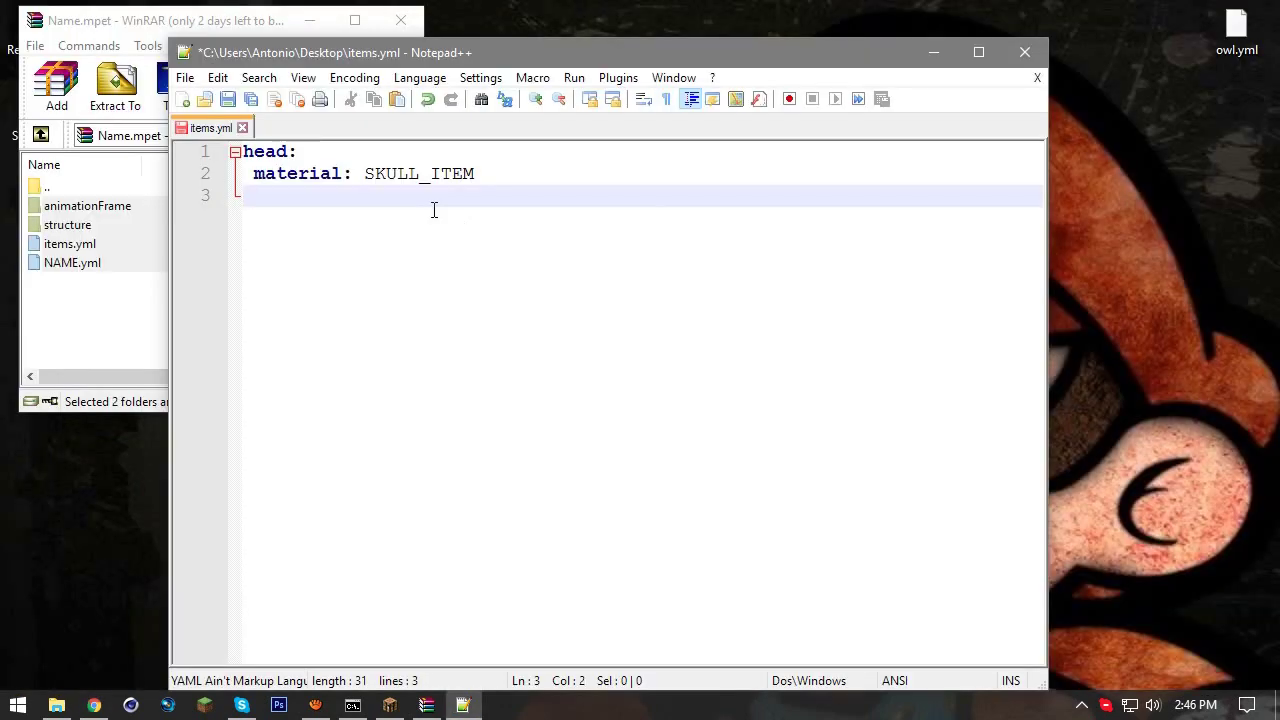
- Enter SkullURL: on line 3 under the head entry
{"action": "type", "text": "SkullURL"}
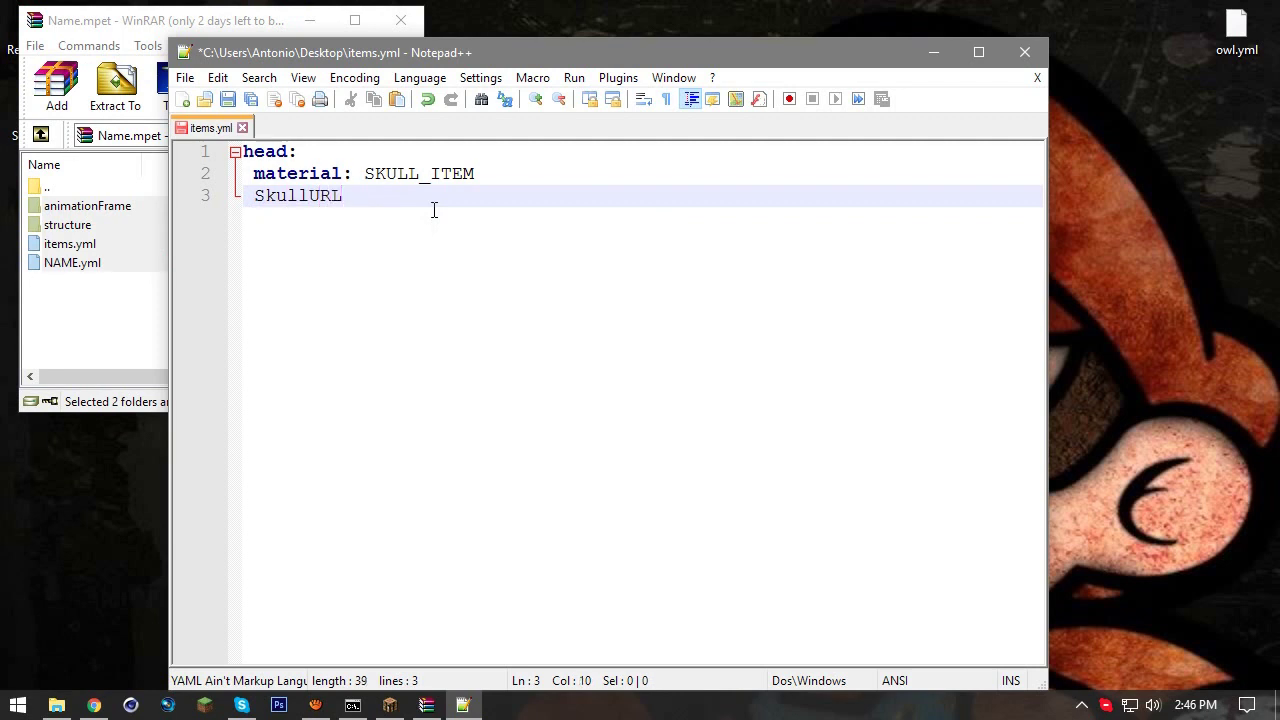
{"action": "type", "text": ":"}
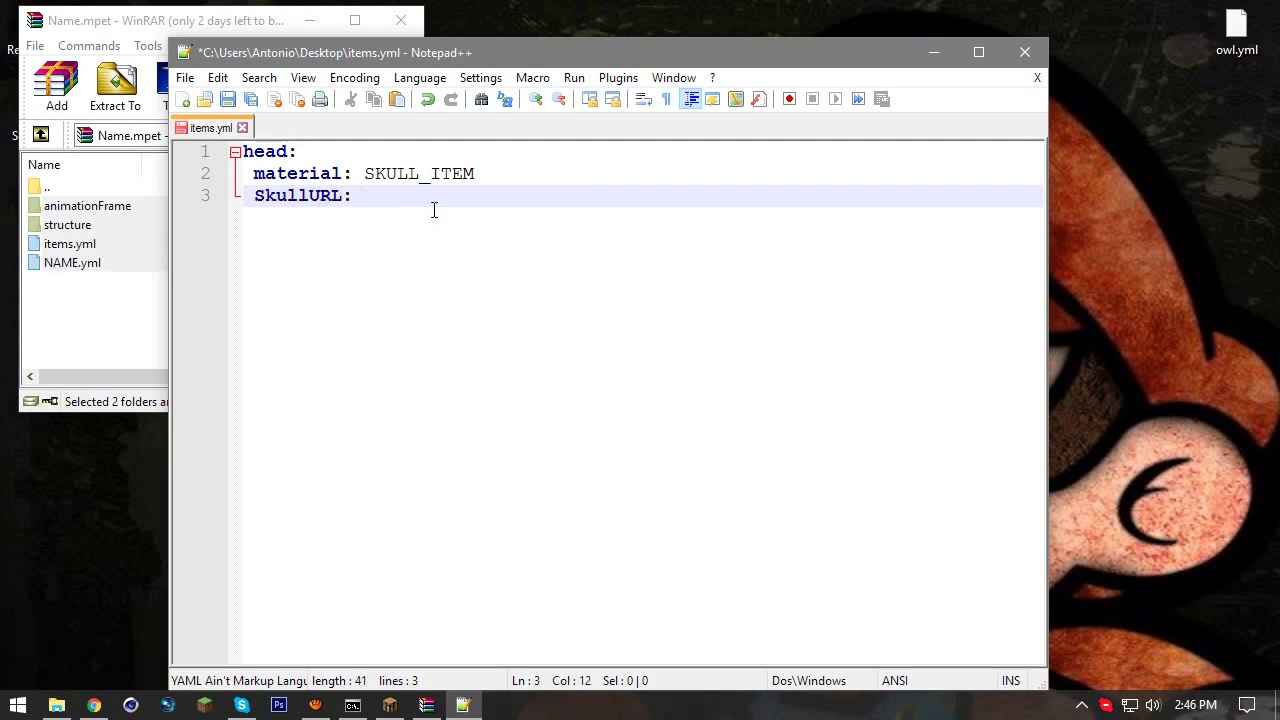